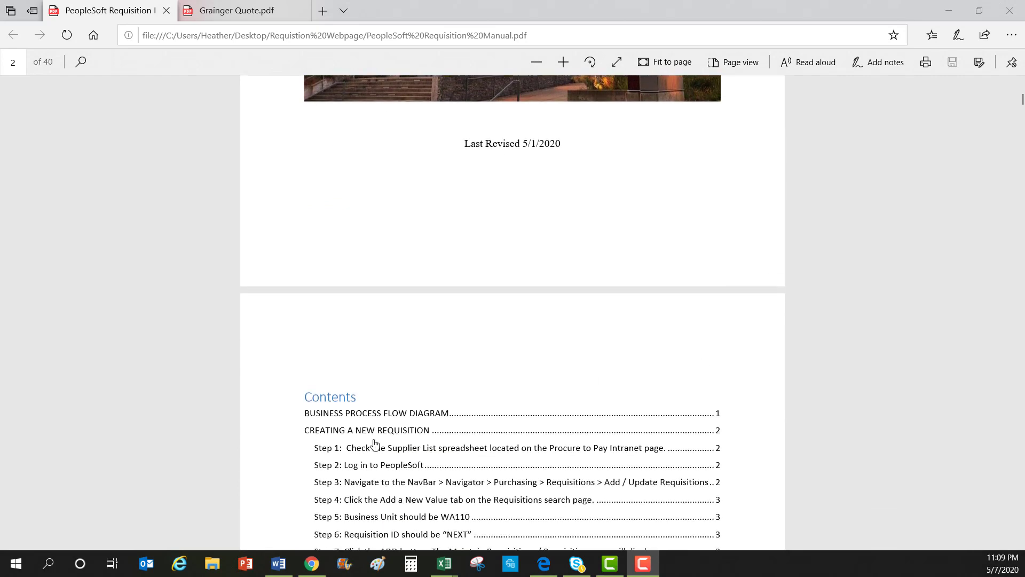
Jump to the Business Process Flow Diagram, then scroll to page 6, Creating a New Requisition
{"action": "left_click", "coordinate": [337, 415]}
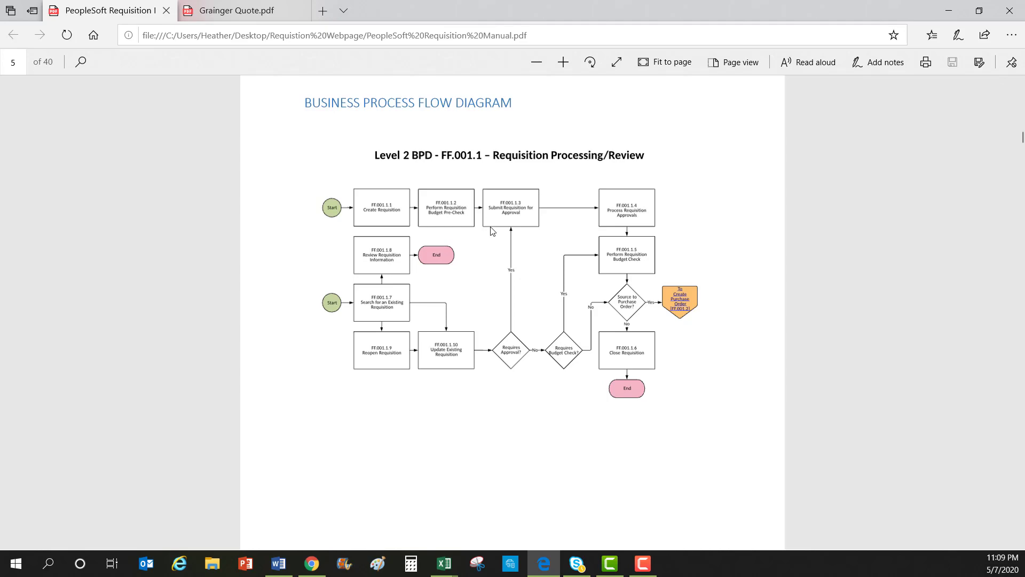
{"action": "scroll", "coordinate": [492, 231], "scroll_direction": "down", "scroll_amount": 10}
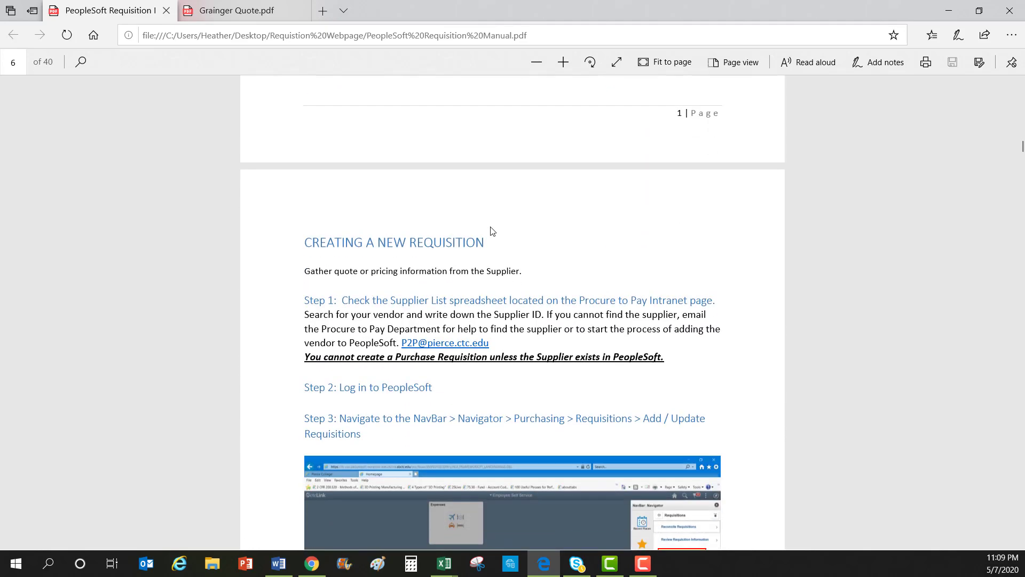
{"action": "scroll", "coordinate": [491, 230], "scroll_direction": "down", "scroll_amount": 1}
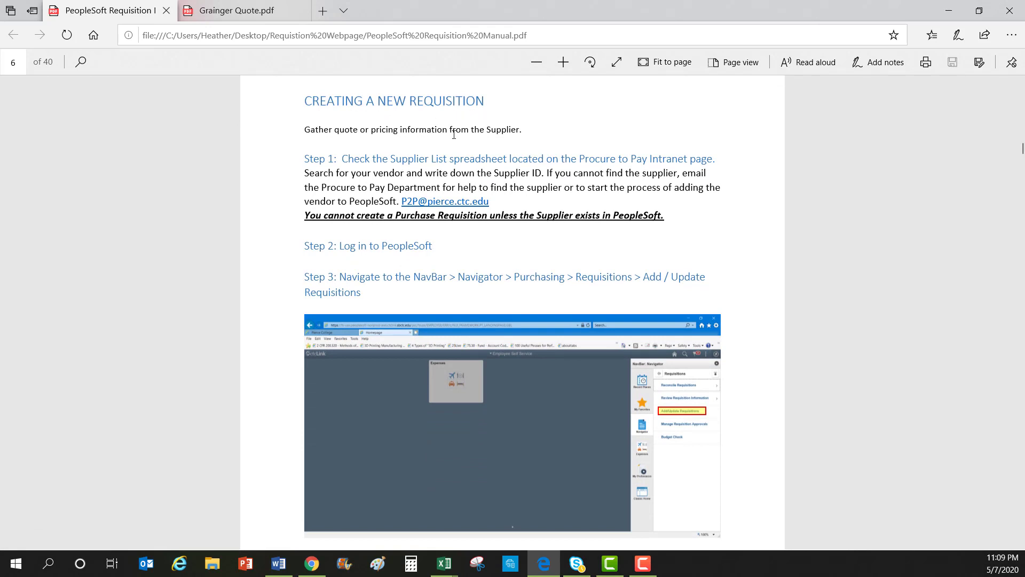
{"action": "left_click", "coordinate": [236, 9]}
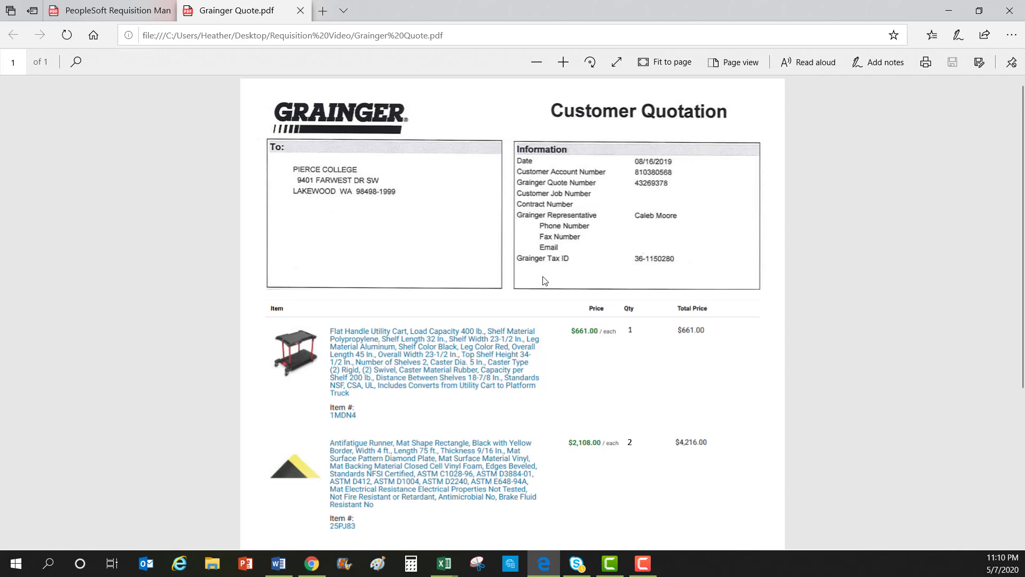
{"action": "scroll", "coordinate": [541, 274], "scroll_direction": "down", "scroll_amount": 3}
{"action": "scroll", "coordinate": [541, 274], "scroll_direction": "down", "scroll_amount": 3}
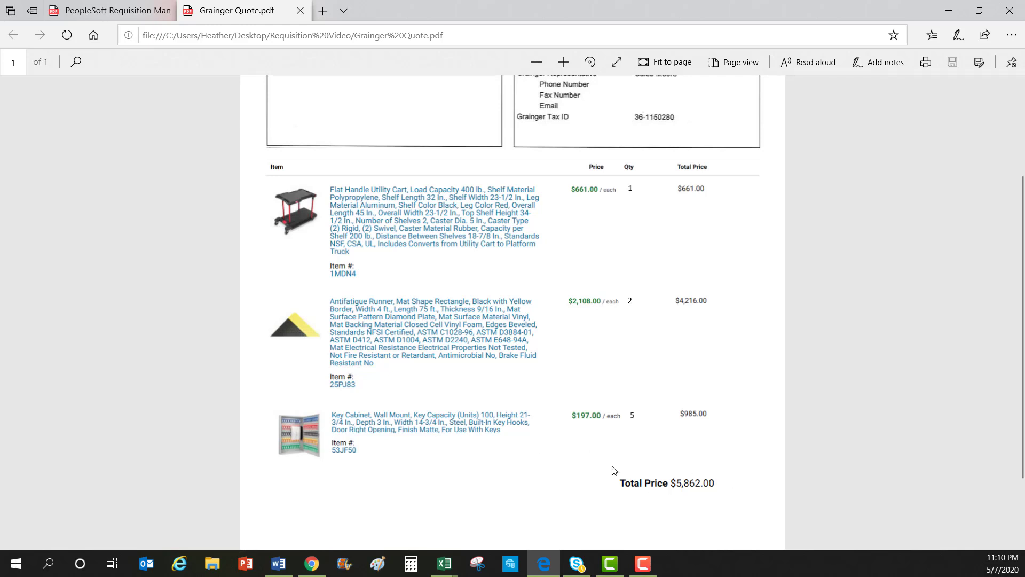
{"action": "left_click", "coordinate": [122, 14]}
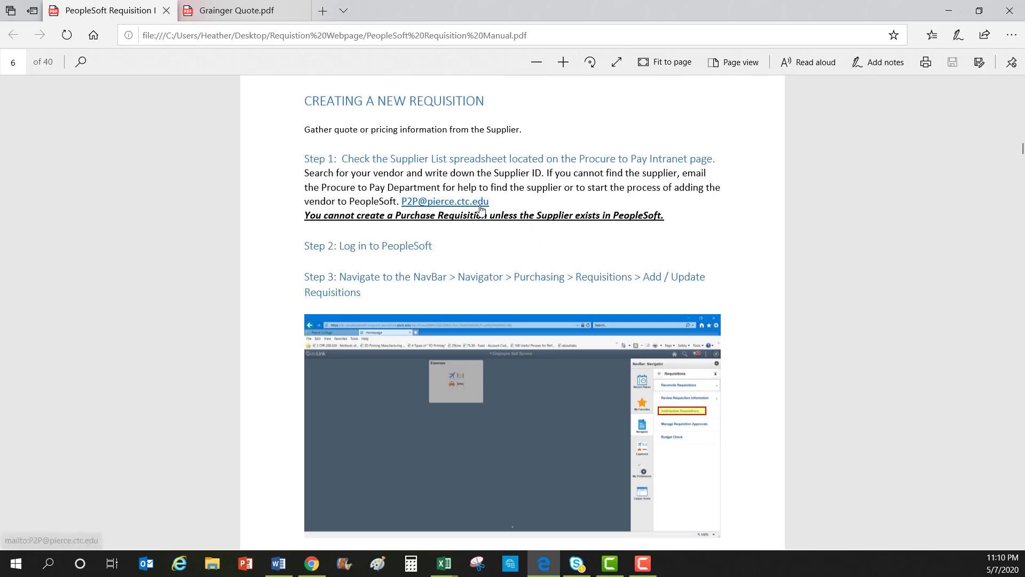
{"action": "mouse_move", "coordinate": [455, 559]}
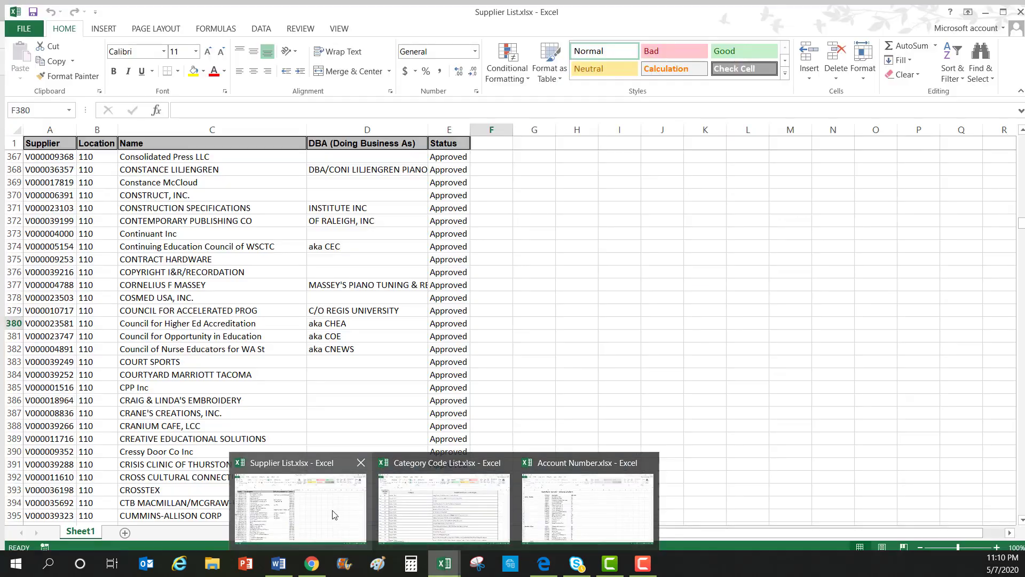
Find 'Grainger' in the Supplier List and select W W Grainger Inc's ID V000028811 in A1555
{"action": "left_click", "coordinate": [334, 514]}
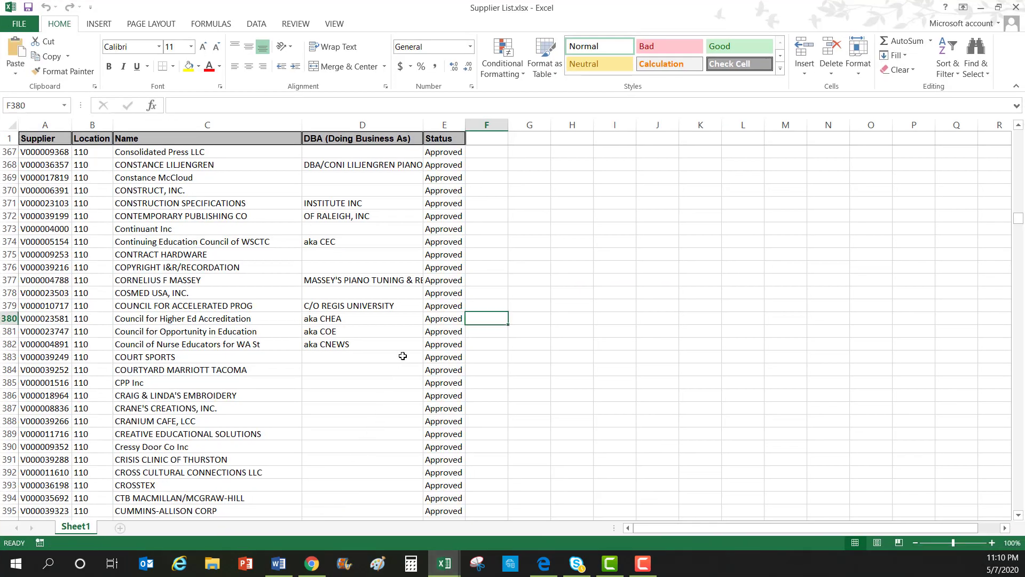
{"action": "left_click", "coordinate": [968, 59]}
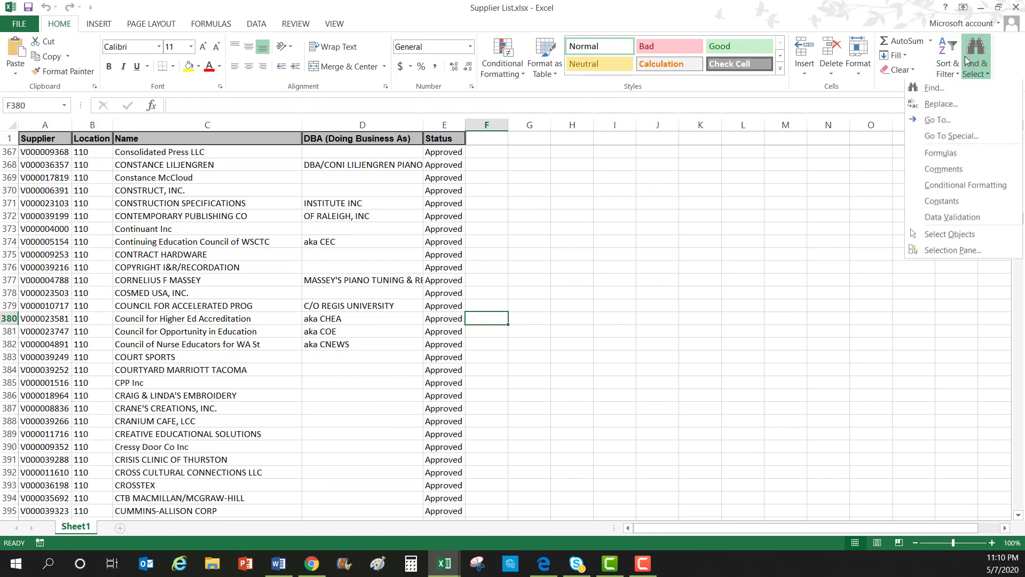
{"action": "left_click", "coordinate": [953, 89]}
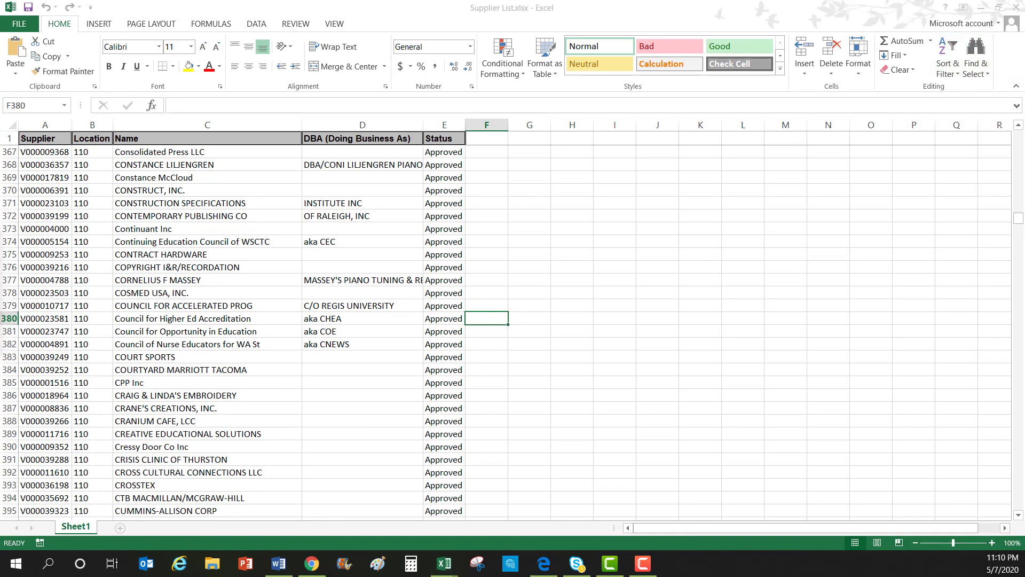
{"action": "left_click_drag", "start_coordinate": [22, 192], "coordinate": [631, 194]}
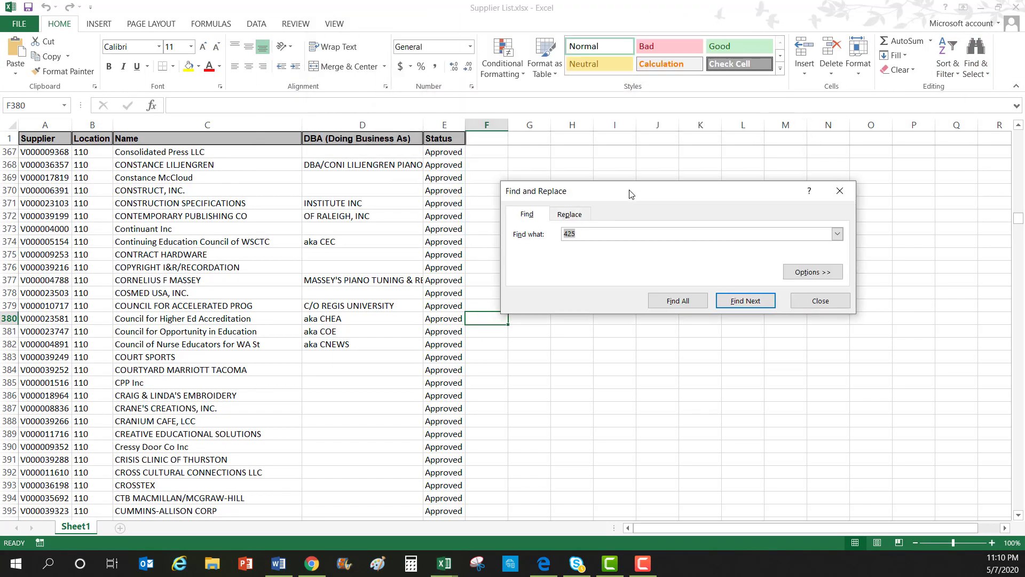
{"action": "type", "text": "Grainger"}
{"action": "key", "text": "Return"}
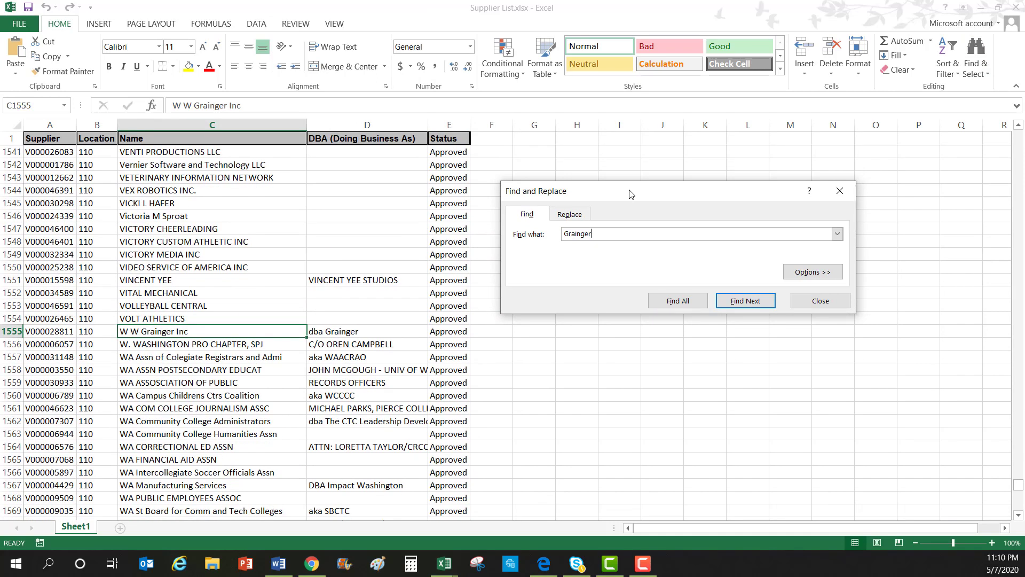
{"action": "left_click", "coordinate": [64, 331]}
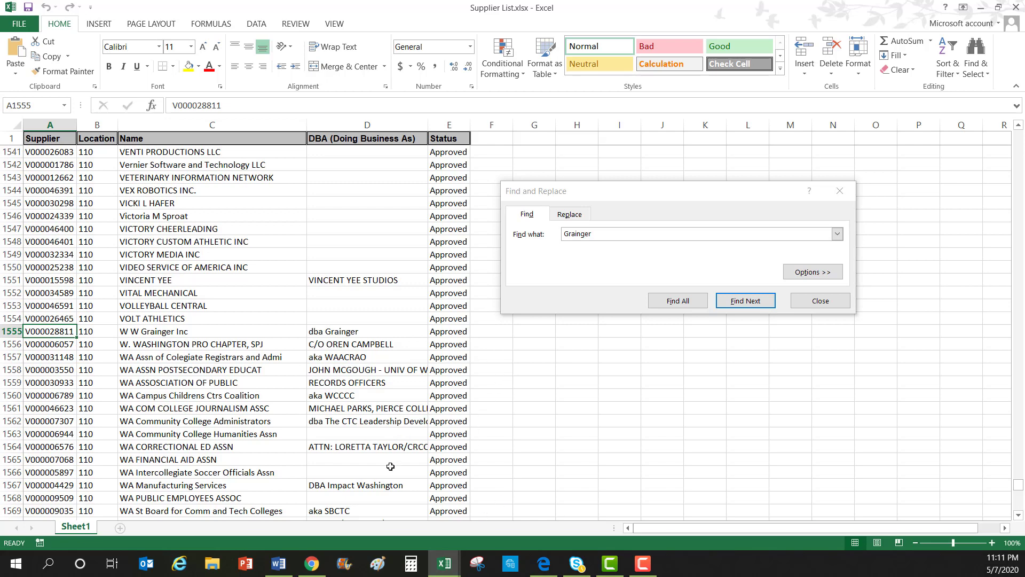
In ctcLink, go to Navigator > Purchasing > Requisitions > Add/Update Requisitions
{"action": "left_click", "coordinate": [312, 566]}
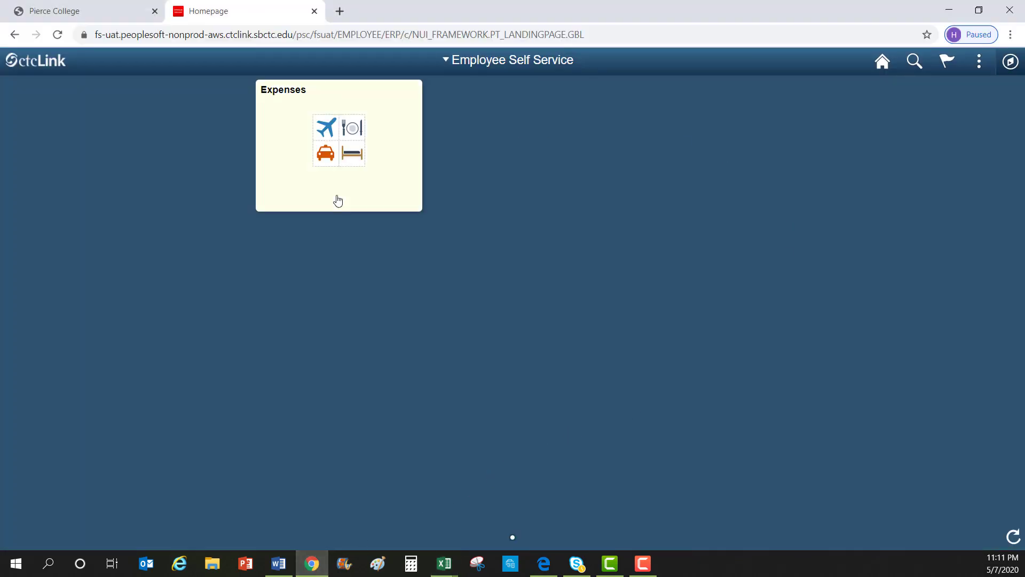
{"action": "left_click", "coordinate": [1010, 63]}
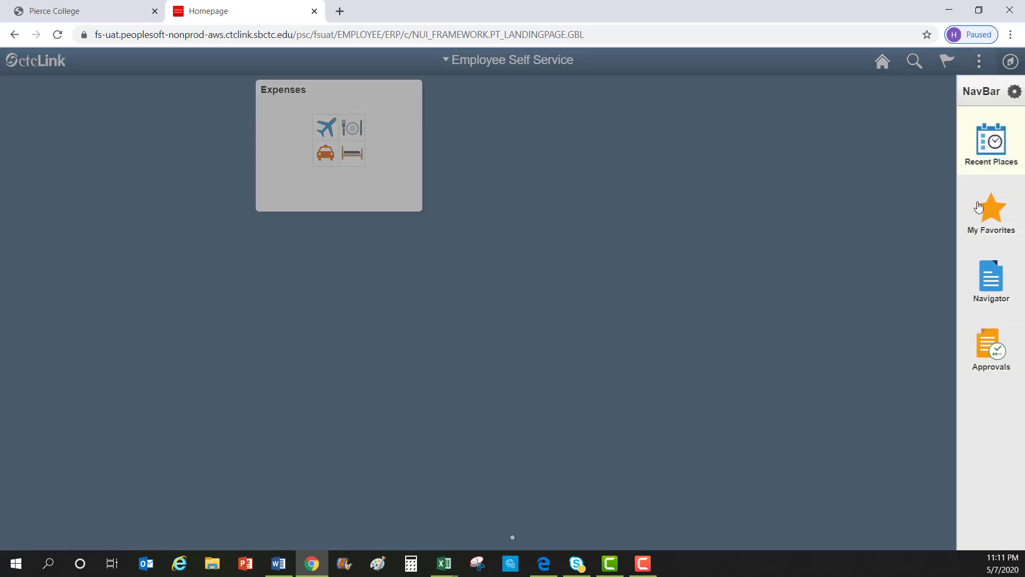
{"action": "left_click", "coordinate": [993, 291]}
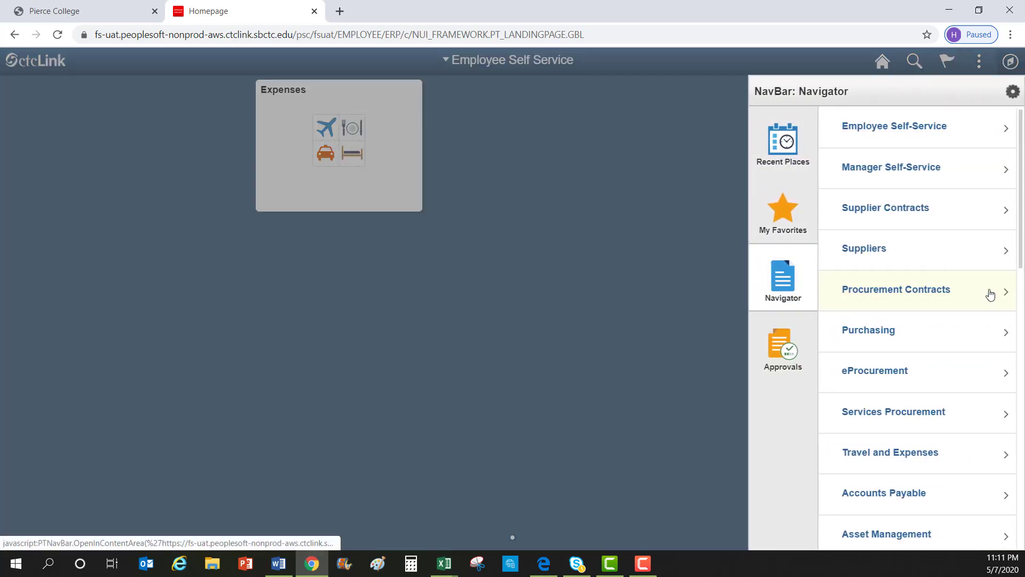
{"action": "left_click", "coordinate": [856, 344]}
{"action": "left_click", "coordinate": [896, 170]}
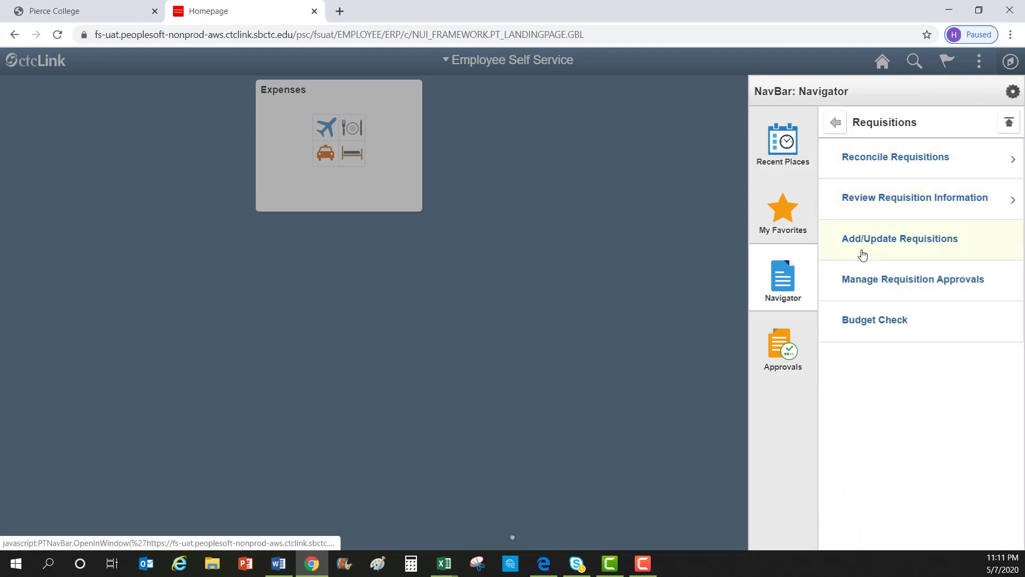
{"action": "left_click", "coordinate": [874, 257]}
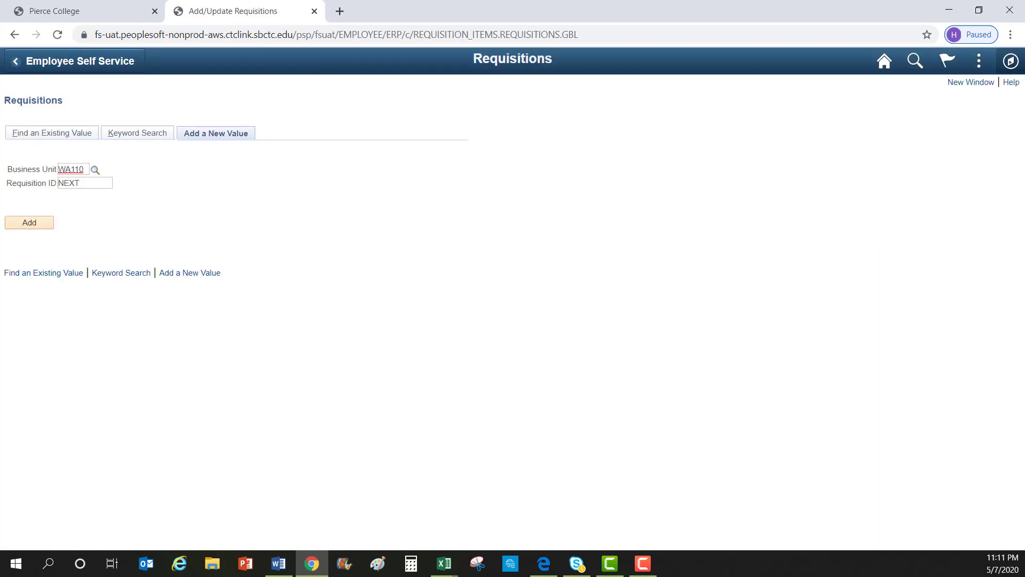
Add a new requisition with Business Unit WA110 and Requisition ID NEXT
{"action": "left_click", "coordinate": [251, 136]}
{"action": "left_click", "coordinate": [30, 226]}
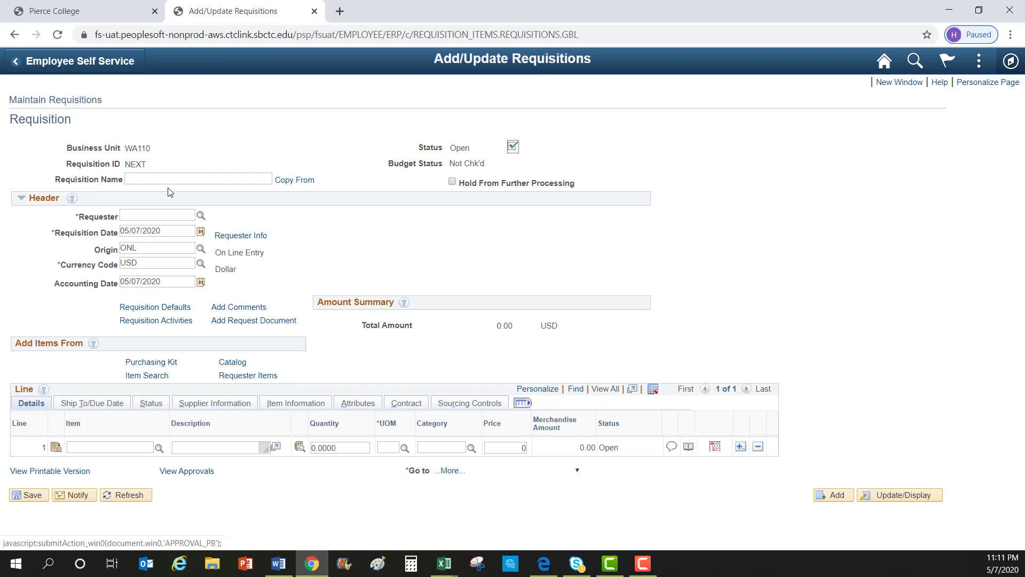
Enter 'Utility Cart, Floor Mat, and K' as the Requisition Name
{"action": "left_click", "coordinate": [197, 179]}
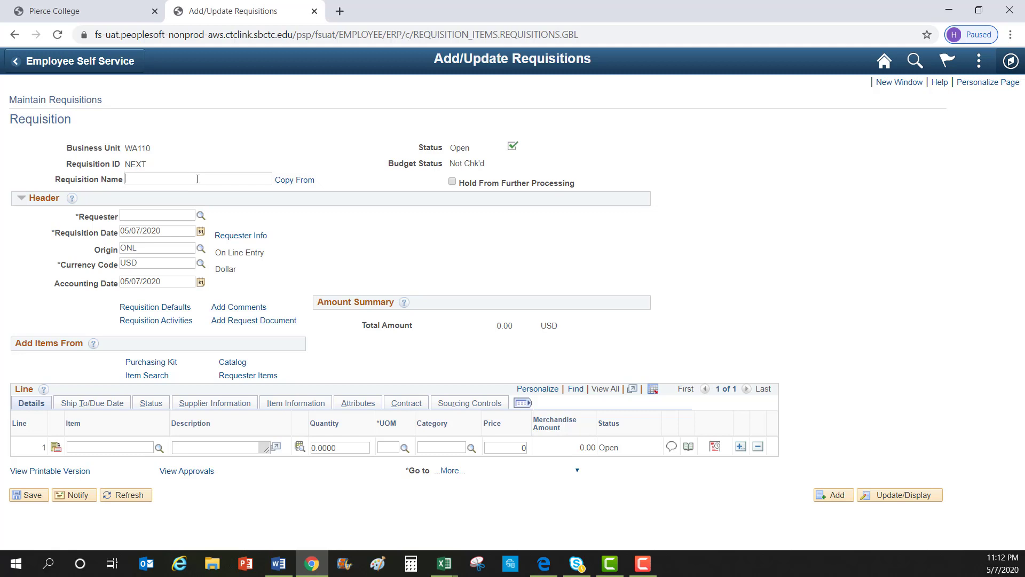
{"action": "type", "text": "Utility Cart, Floor Mat, and K"}
Search requesters by first name and select the matching person as the Requester
{"action": "left_click", "coordinate": [201, 219]}
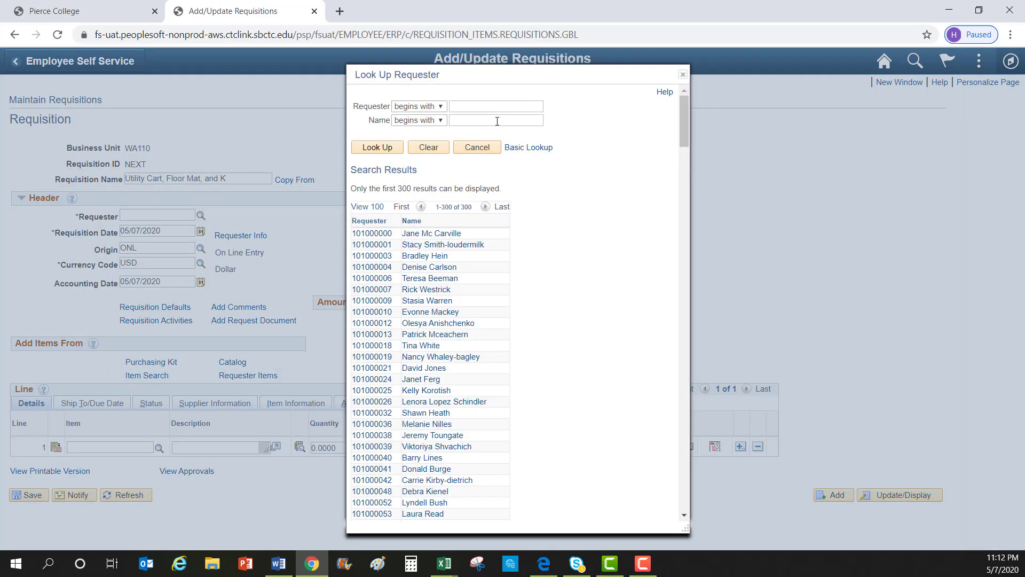
{"action": "type", "text": "Heather"}
{"action": "left_click", "coordinate": [385, 147]}
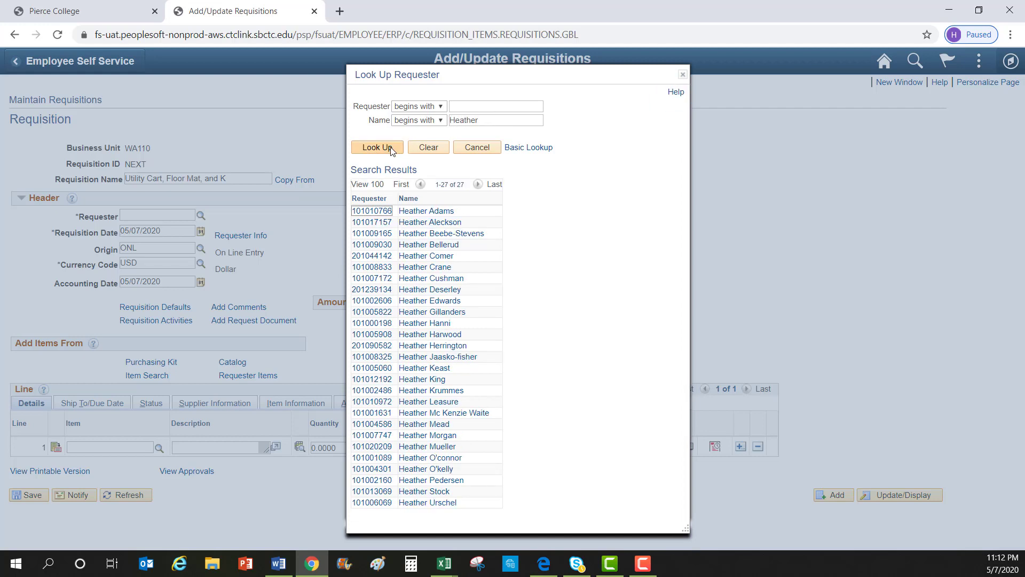
{"action": "left_click", "coordinate": [423, 227]}
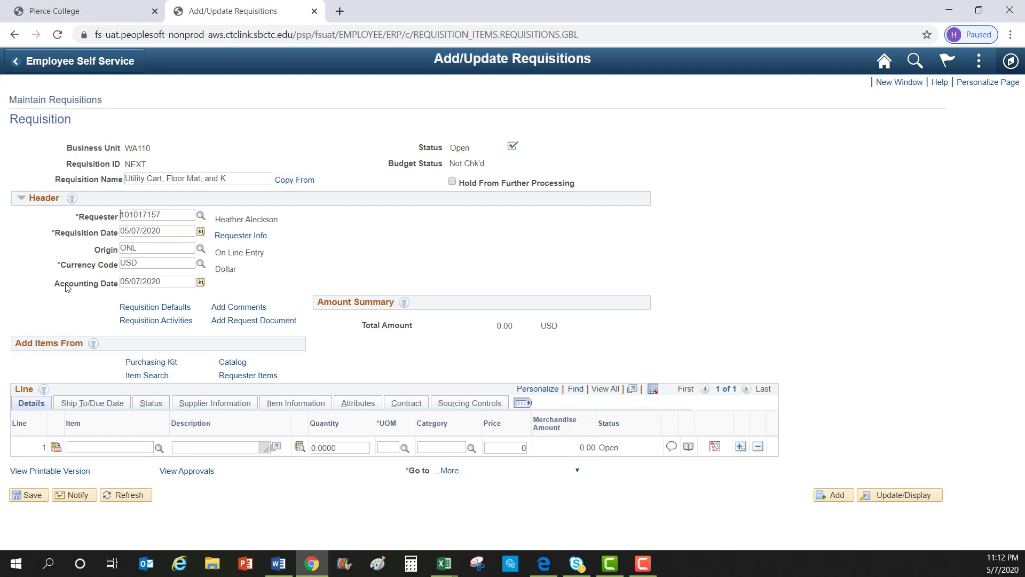
Pick June 30, 2020 from the Accounting Date calendar
{"action": "left_click", "coordinate": [201, 282]}
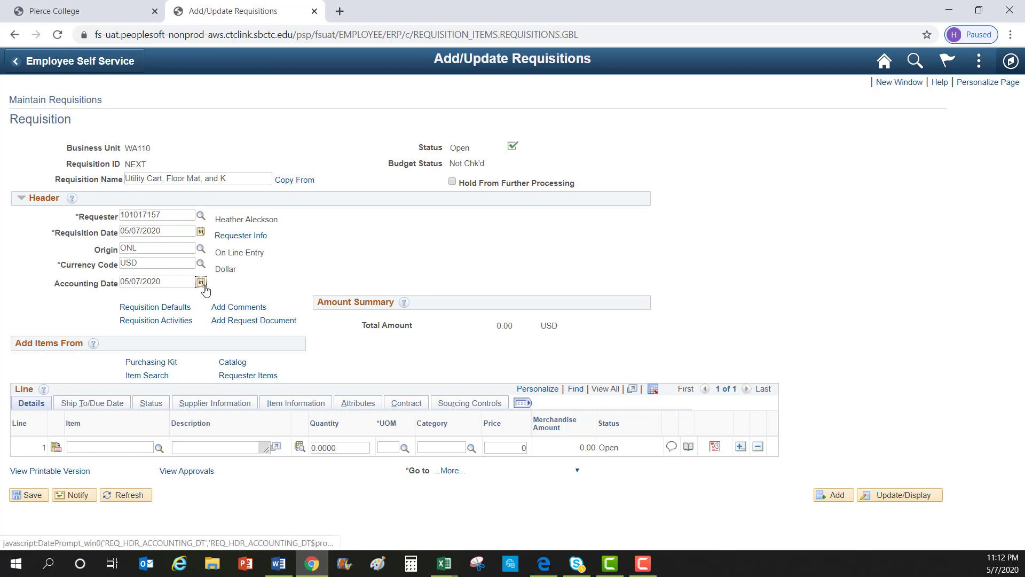
{"action": "left_click", "coordinate": [259, 316]}
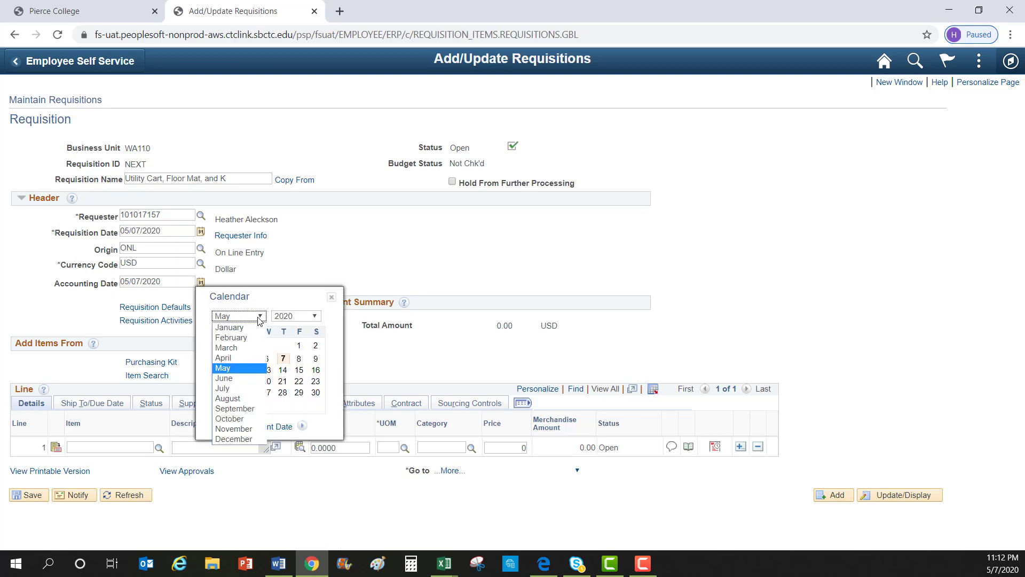
{"action": "left_click", "coordinate": [239, 377]}
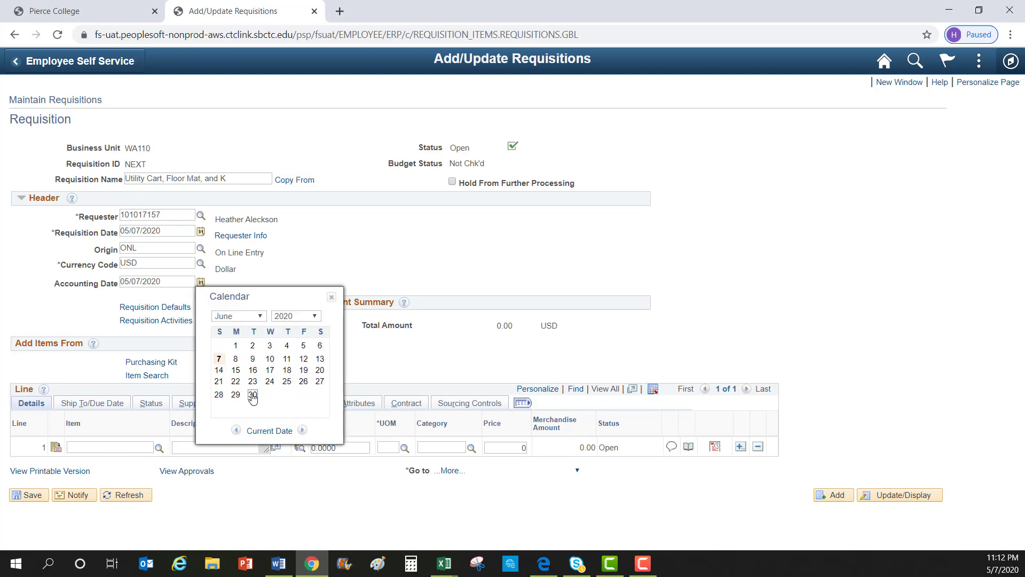
{"action": "left_click", "coordinate": [254, 394]}
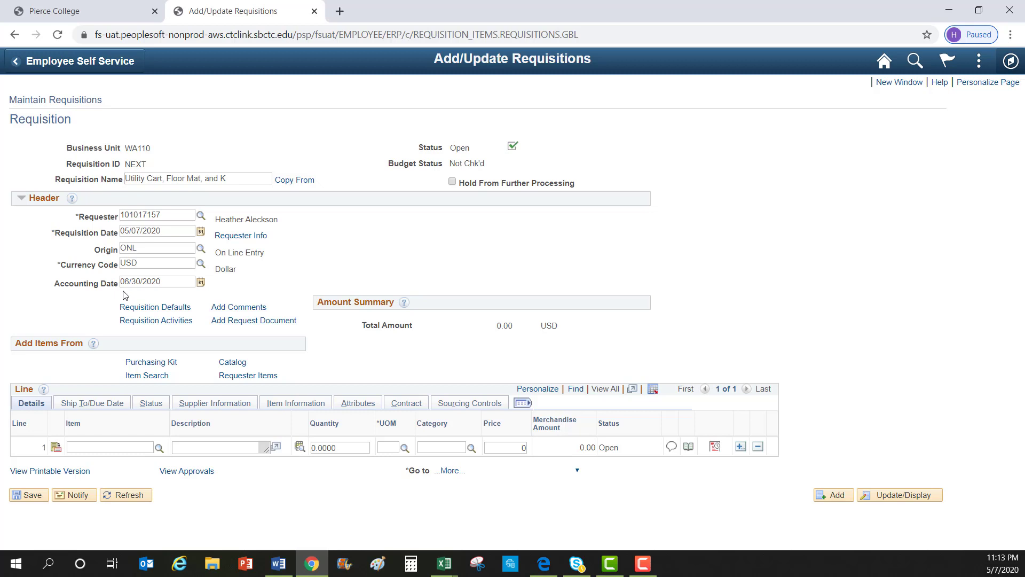
Add a header comment reading 'Email' followed by the Grainger sales rep's e-mail address
{"action": "left_click", "coordinate": [232, 308]}
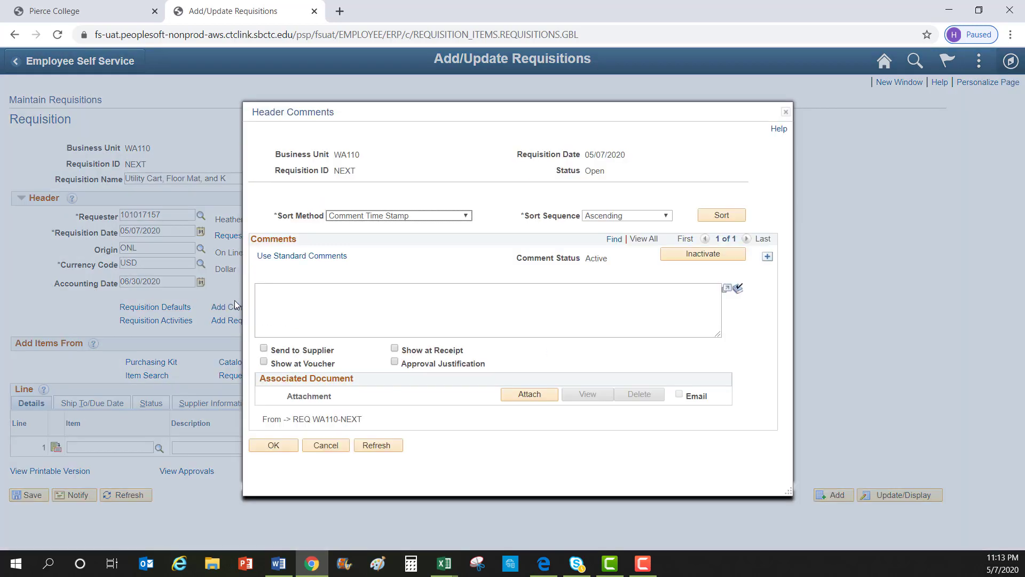
{"action": "left_click", "coordinate": [294, 292]}
{"action": "type", "text": "Email"}
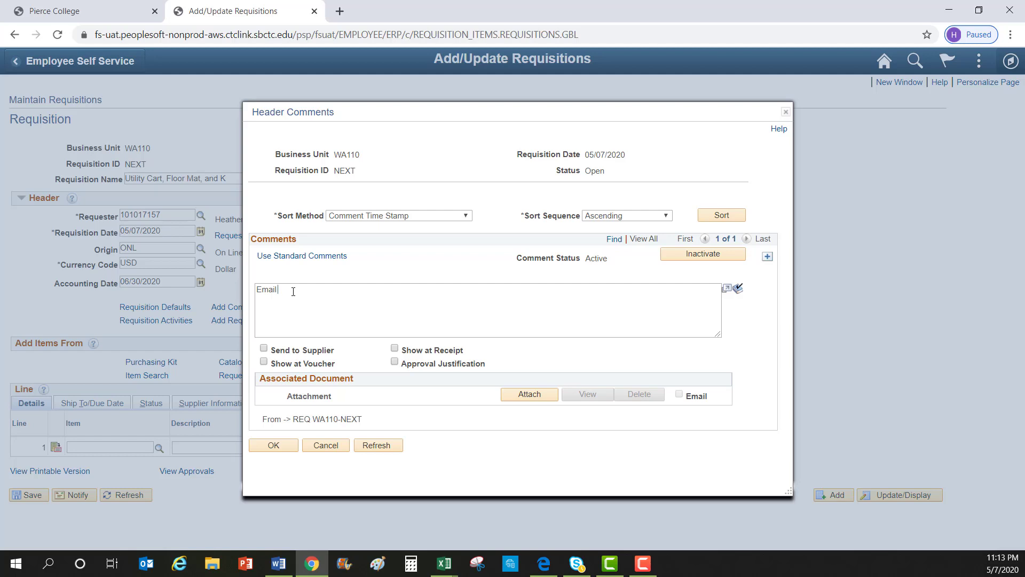
{"action": "key", "text": "Return"}
{"action": "left_click", "coordinate": [529, 395]}
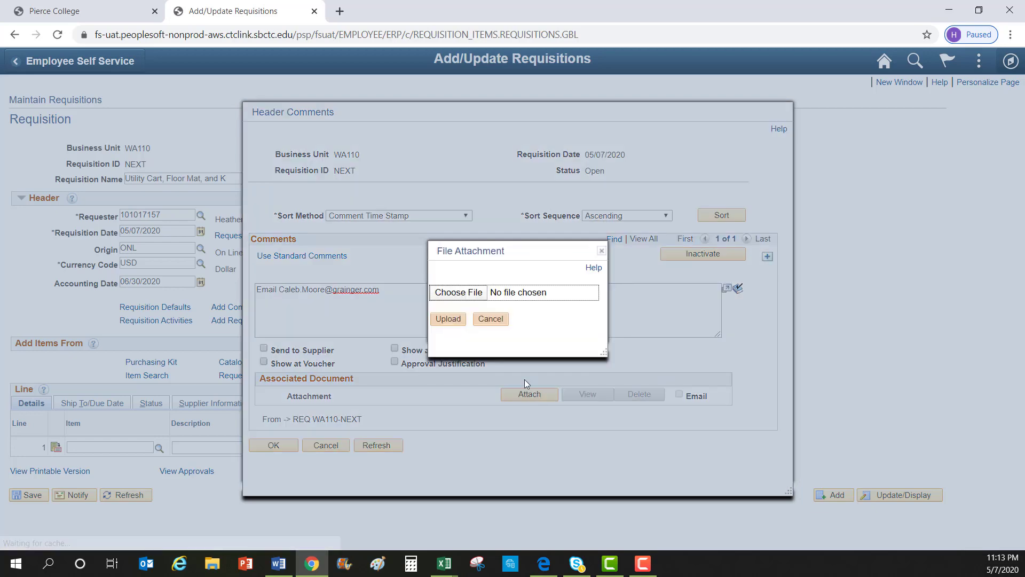
Upload Grainger Quote.pdf as the header comment's file attachment
{"action": "left_click", "coordinate": [458, 292]}
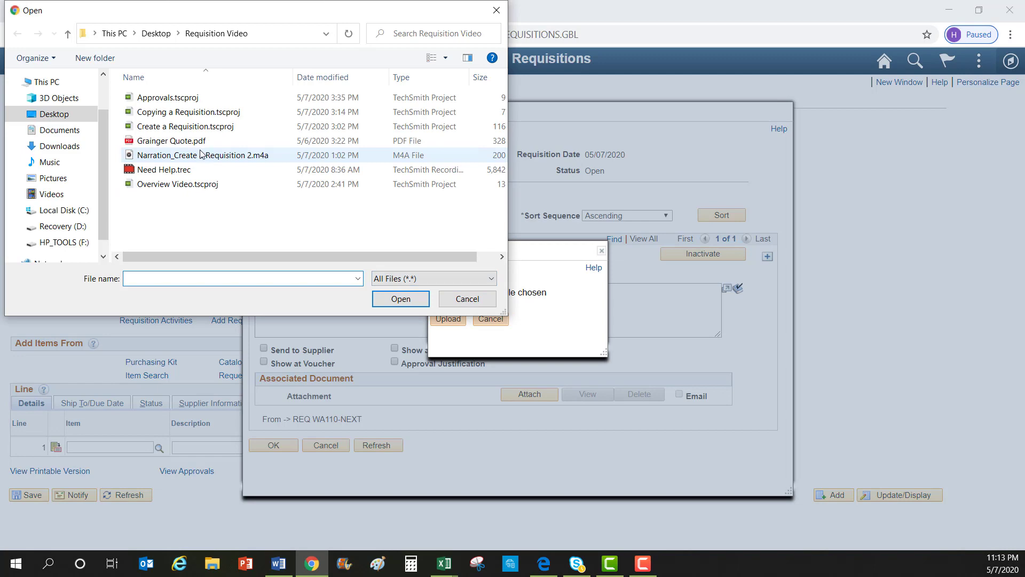
{"action": "left_click", "coordinate": [188, 142]}
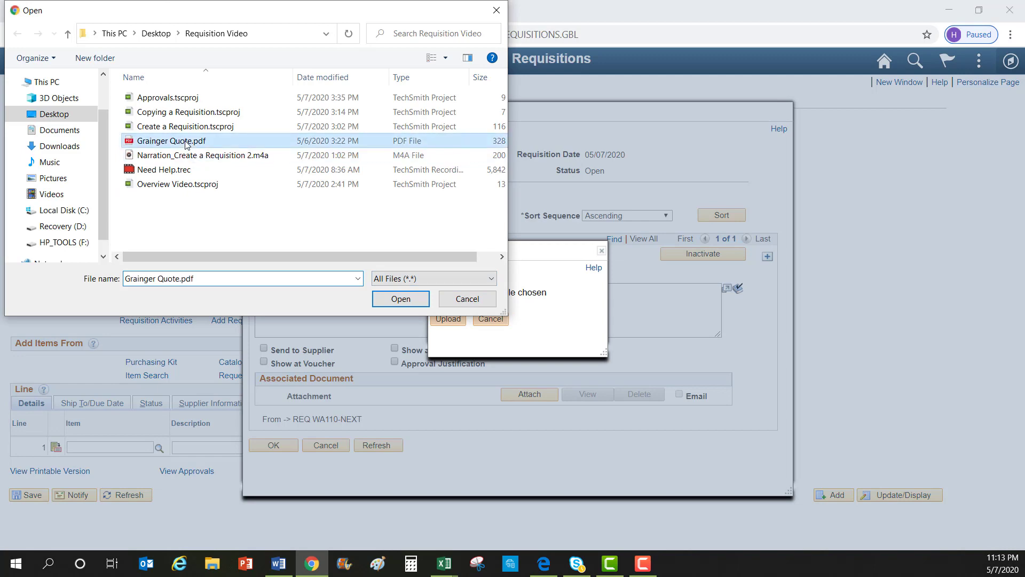
{"action": "left_click", "coordinate": [401, 299]}
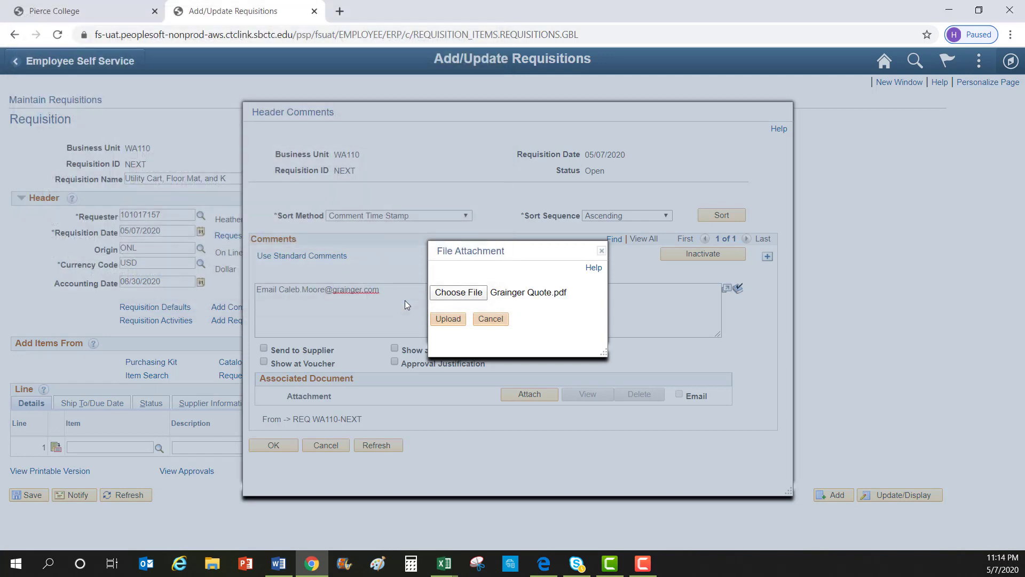
{"action": "left_click", "coordinate": [449, 319]}
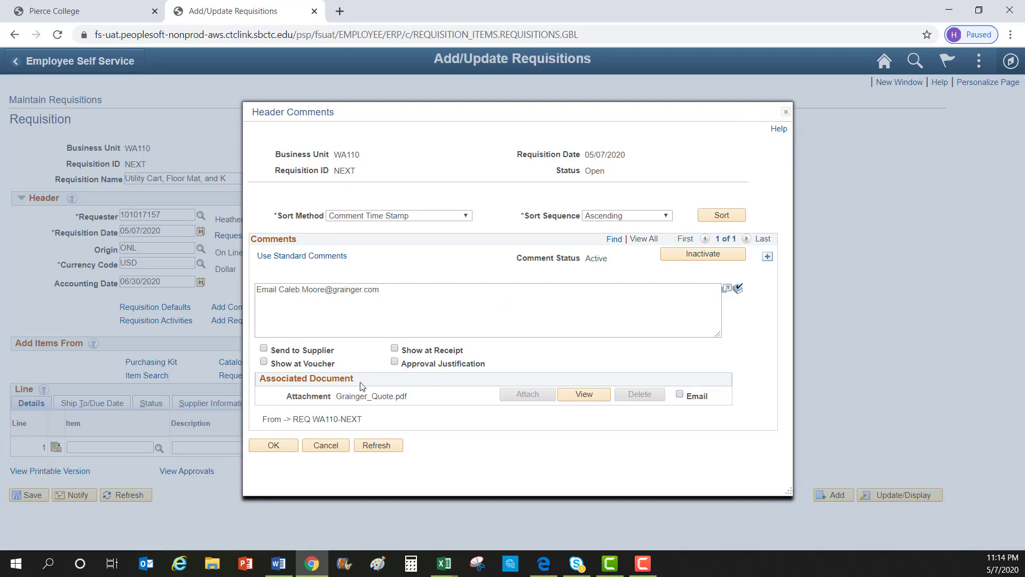
{"action": "left_click", "coordinate": [592, 396]}
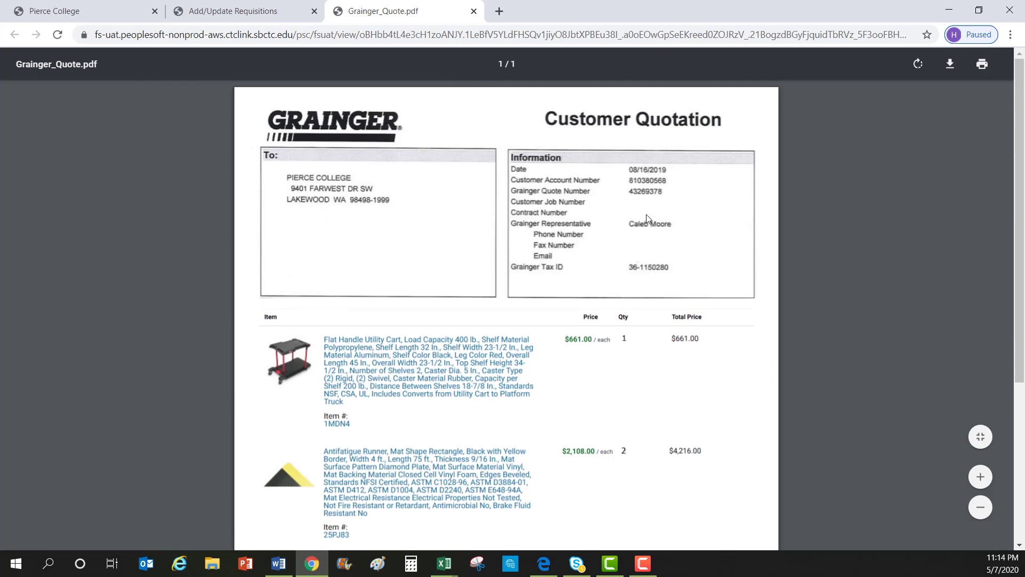
Close the quote PDF tab and confirm the header comment with OK
{"action": "left_click", "coordinate": [473, 11]}
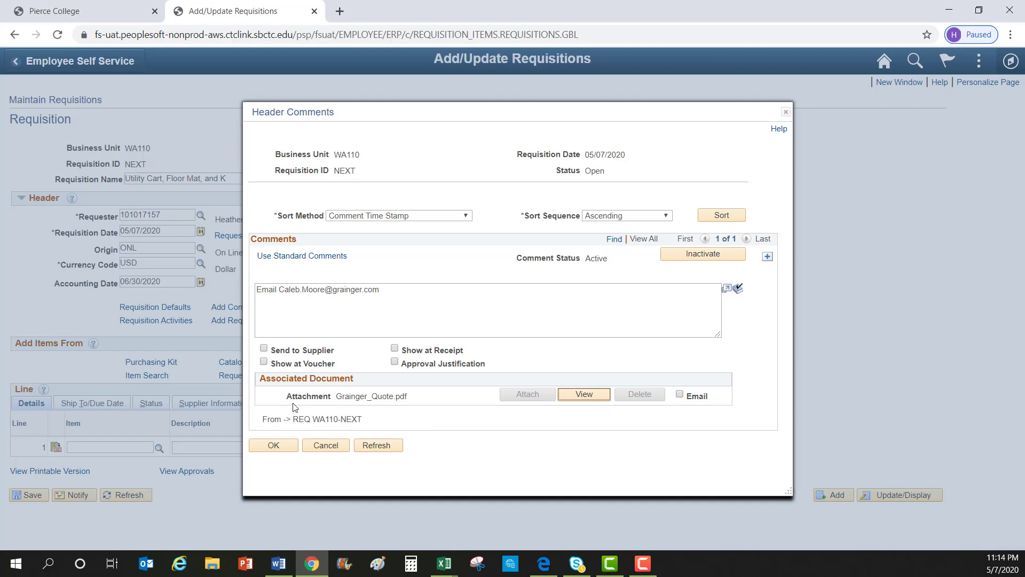
{"action": "left_click", "coordinate": [278, 449]}
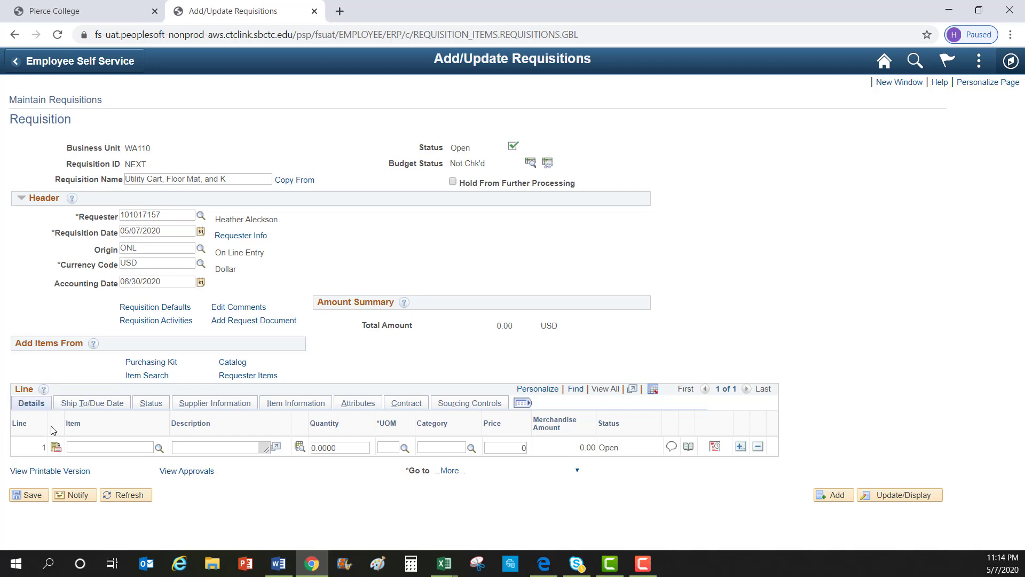
Show the supplier details for line 1 and open its Supplier lookup
{"action": "left_click", "coordinate": [221, 409]}
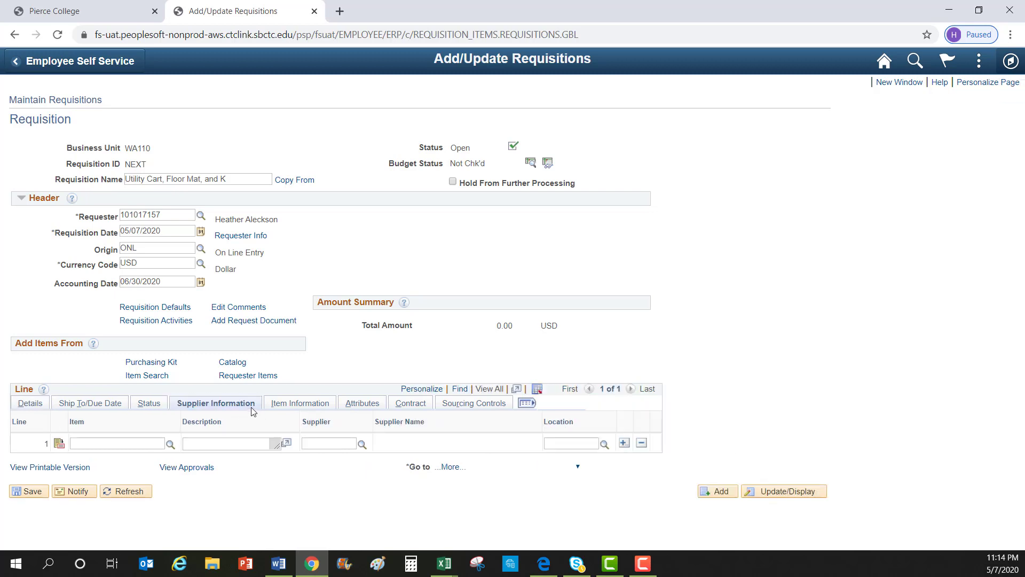
{"action": "left_click", "coordinate": [362, 449]}
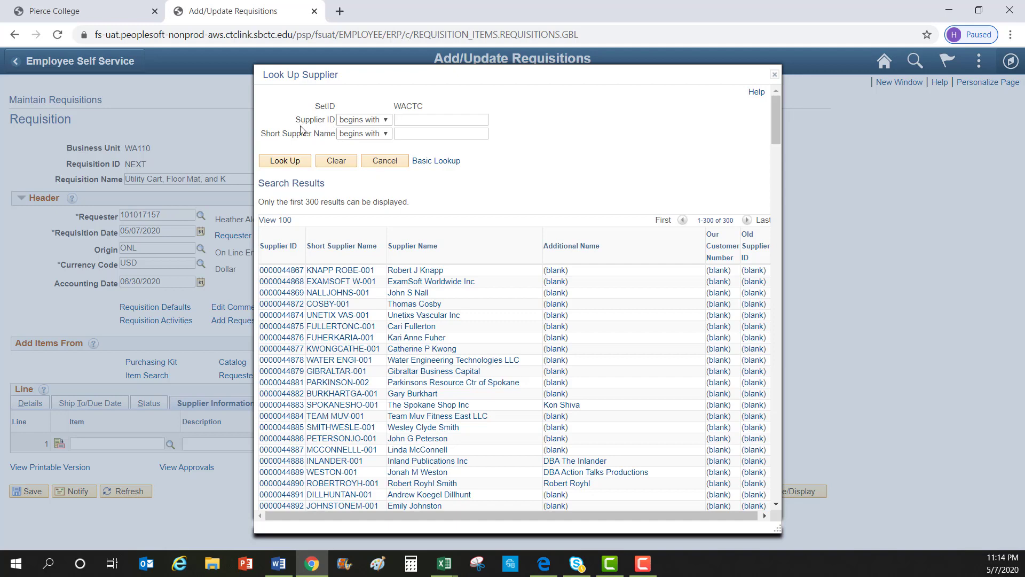
{"action": "left_click", "coordinate": [444, 564]}
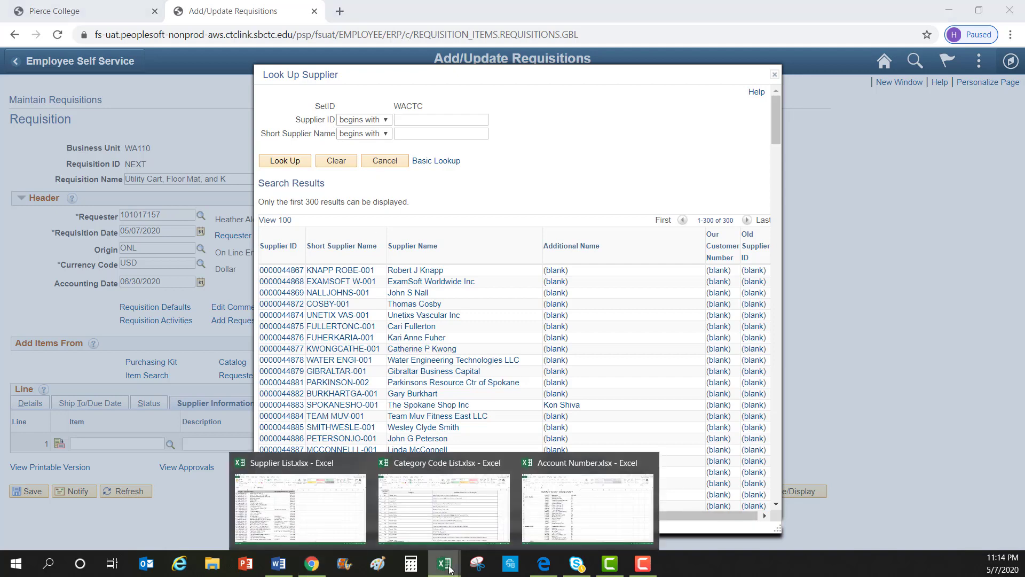
Copy supplier ID V000028811 for W W Grainger Inc from Supplier List.xlsx
{"action": "left_click", "coordinate": [319, 512]}
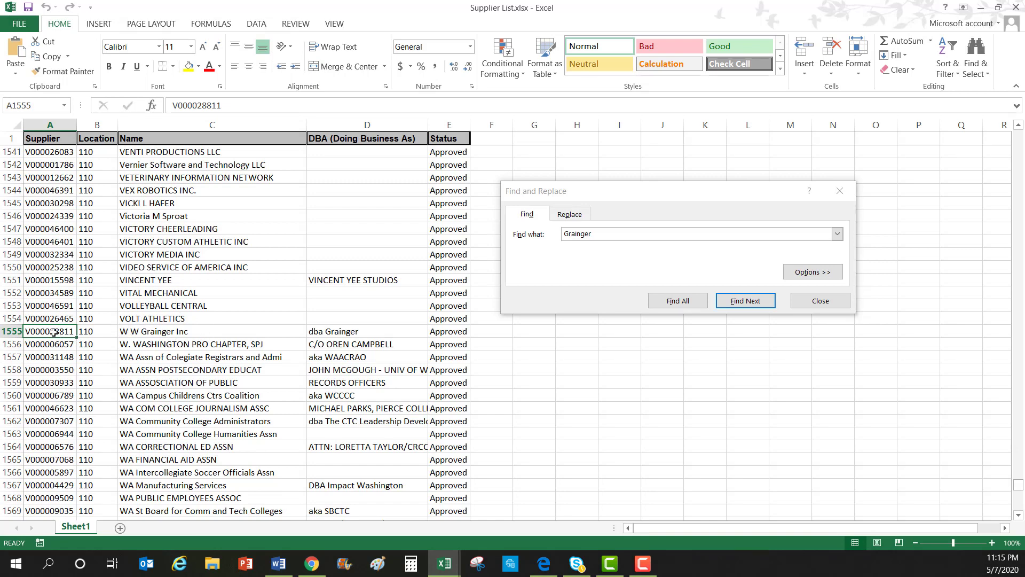
{"action": "key", "text": "ctrl+c"}
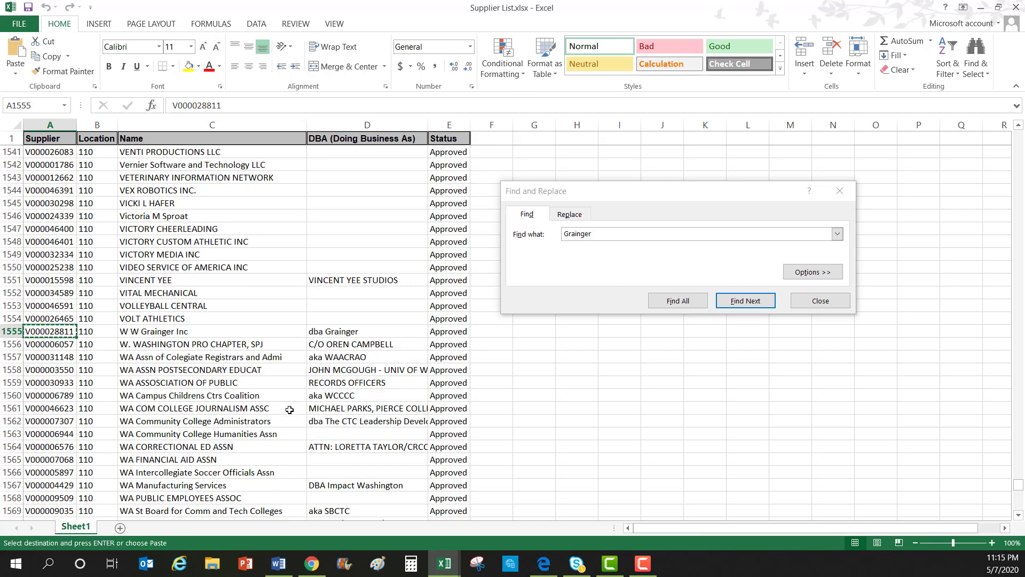
{"action": "left_click", "coordinate": [312, 565]}
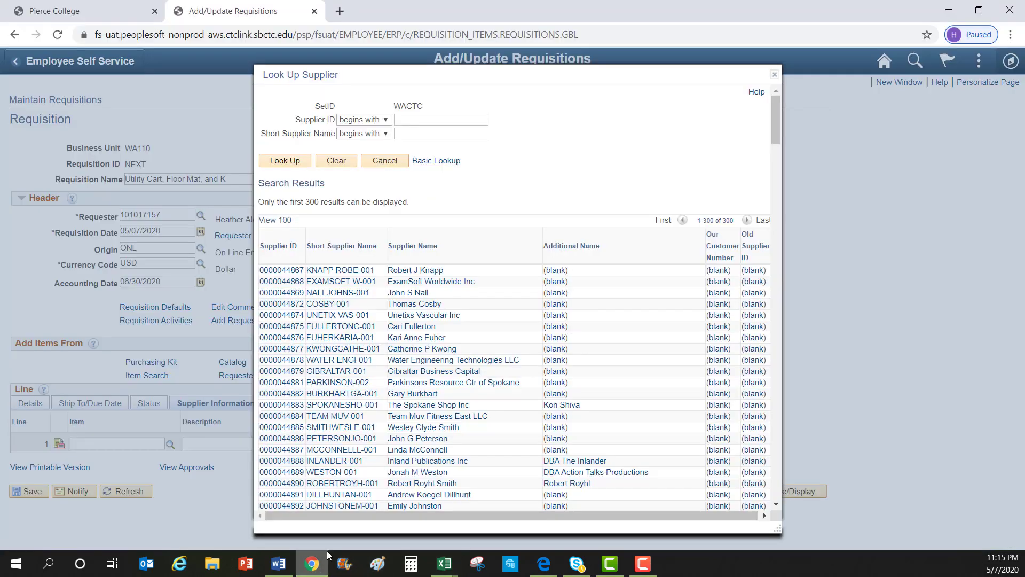
Look up supplier V000028811 for line 1 and choose location 110, PIERCE COLLEGE
{"action": "key", "text": "ctrl+v"}
{"action": "left_click", "coordinate": [279, 162]}
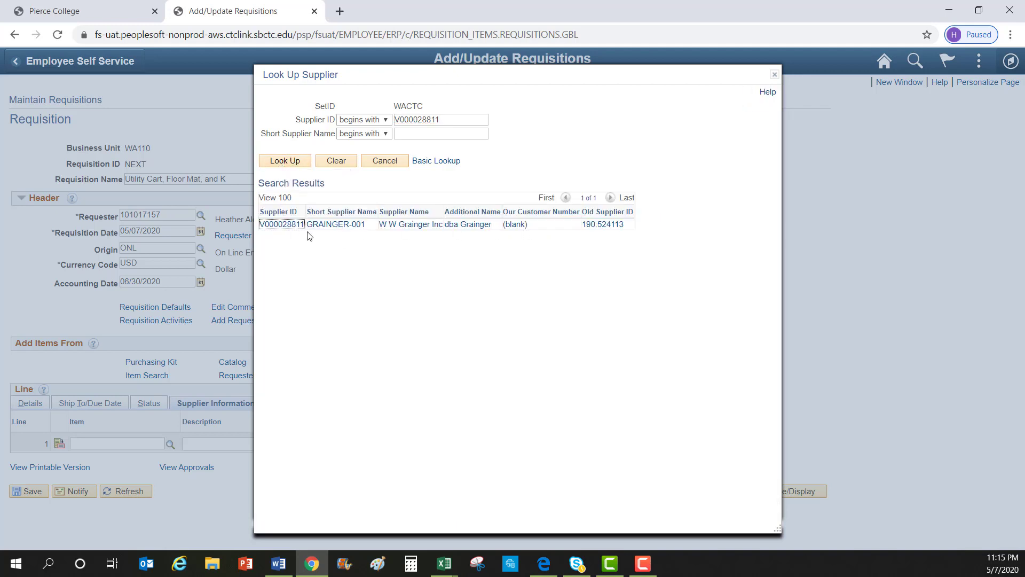
{"action": "left_click", "coordinate": [282, 225]}
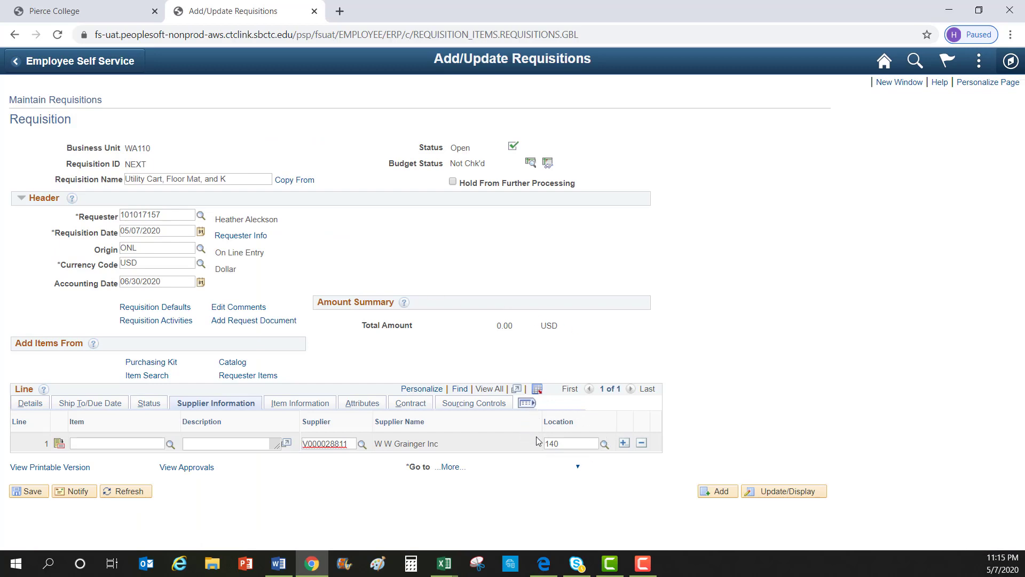
{"action": "left_click", "coordinate": [605, 445]}
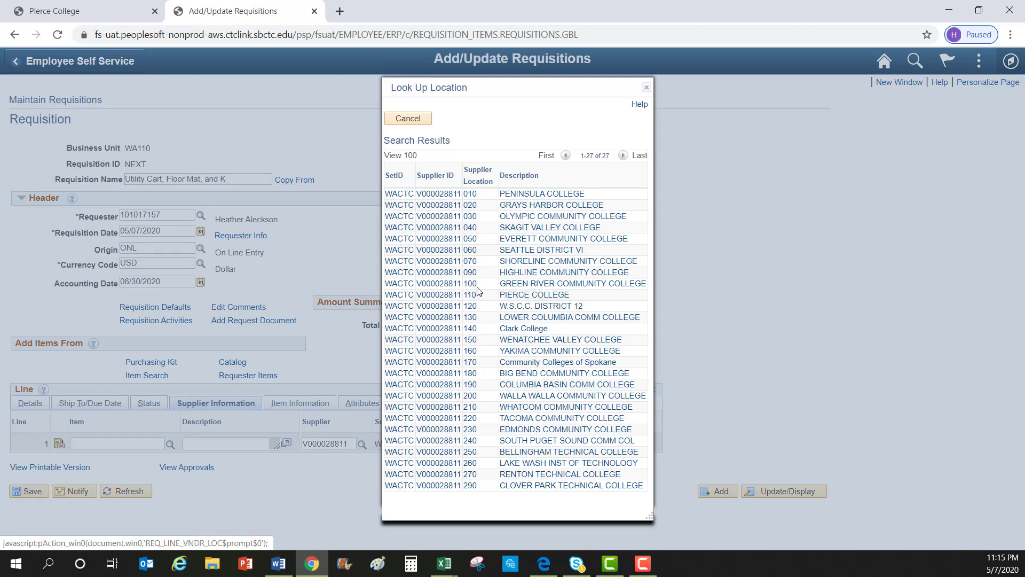
{"action": "left_click", "coordinate": [524, 297]}
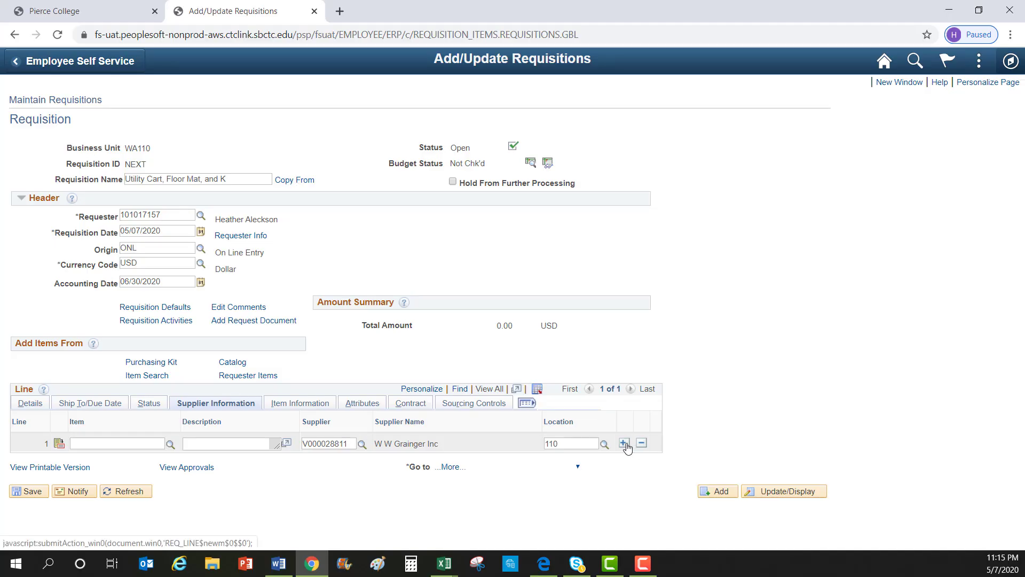
Add two requisition lines and give lines 2 and 3 supplier V000028811
{"action": "left_click", "coordinate": [624, 444]}
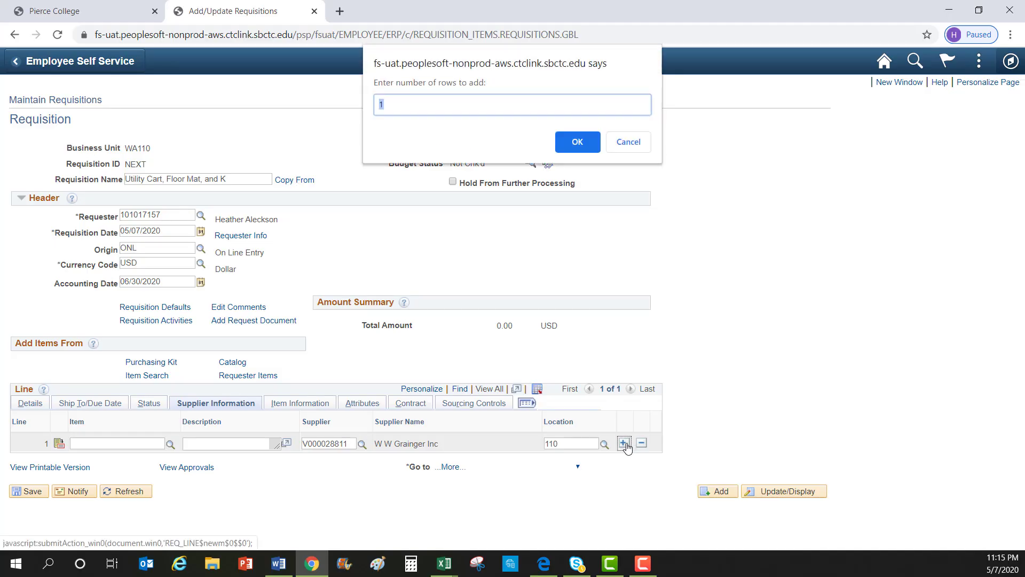
{"action": "type", "text": "2"}
{"action": "left_click", "coordinate": [579, 142]}
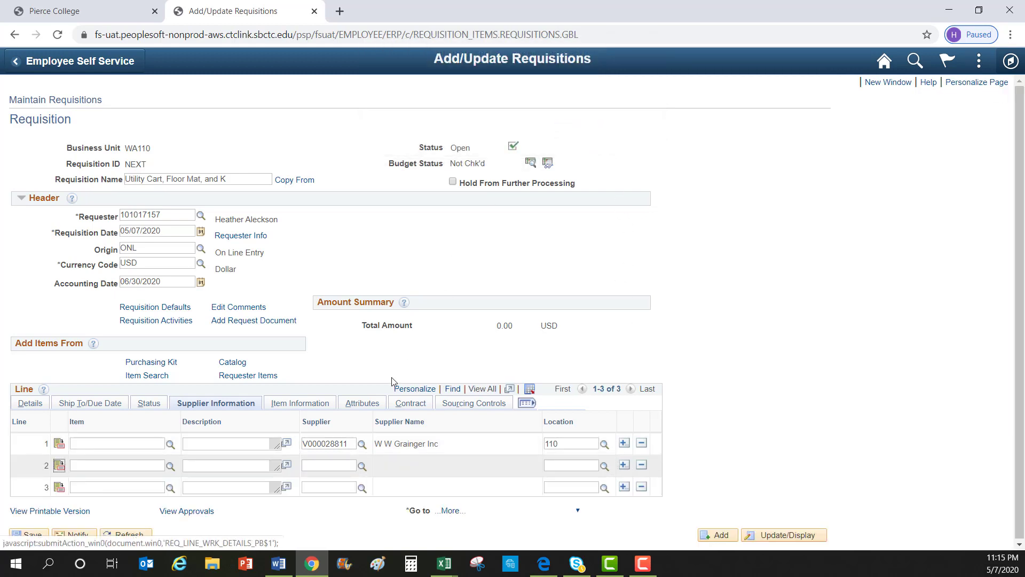
{"action": "left_click_drag", "start_coordinate": [348, 443], "coordinate": [293, 446]}
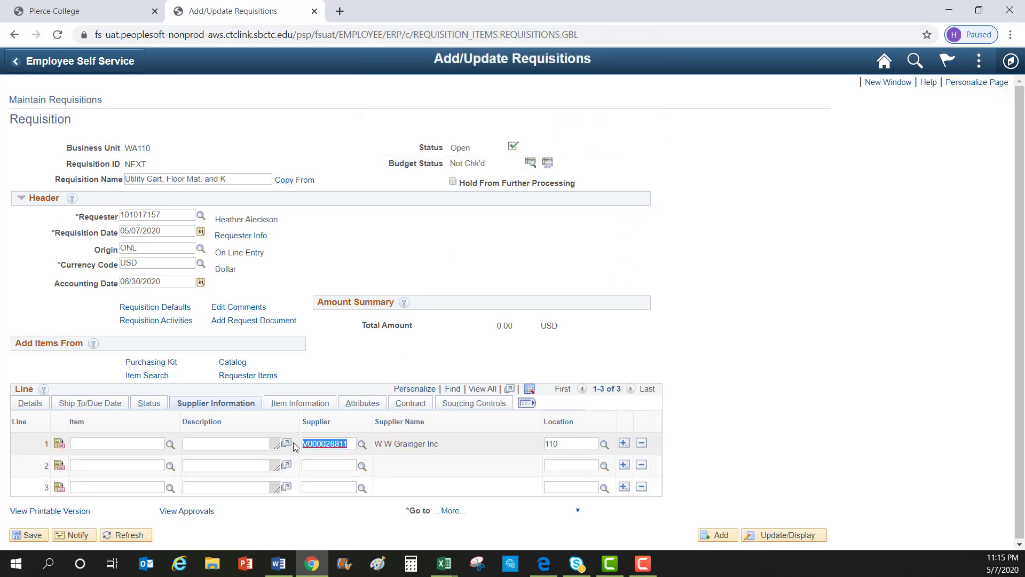
{"action": "key", "text": "ctrl+c"}
{"action": "left_click", "coordinate": [320, 466]}
{"action": "key", "text": "ctrl+v"}
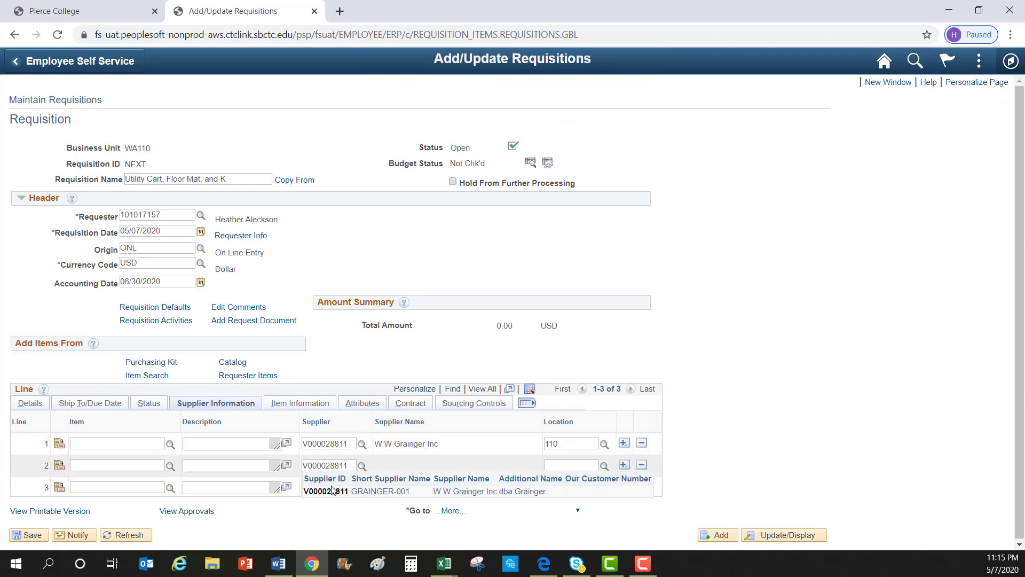
{"action": "left_click", "coordinate": [335, 488]}
{"action": "key", "text": "ctrl+v"}
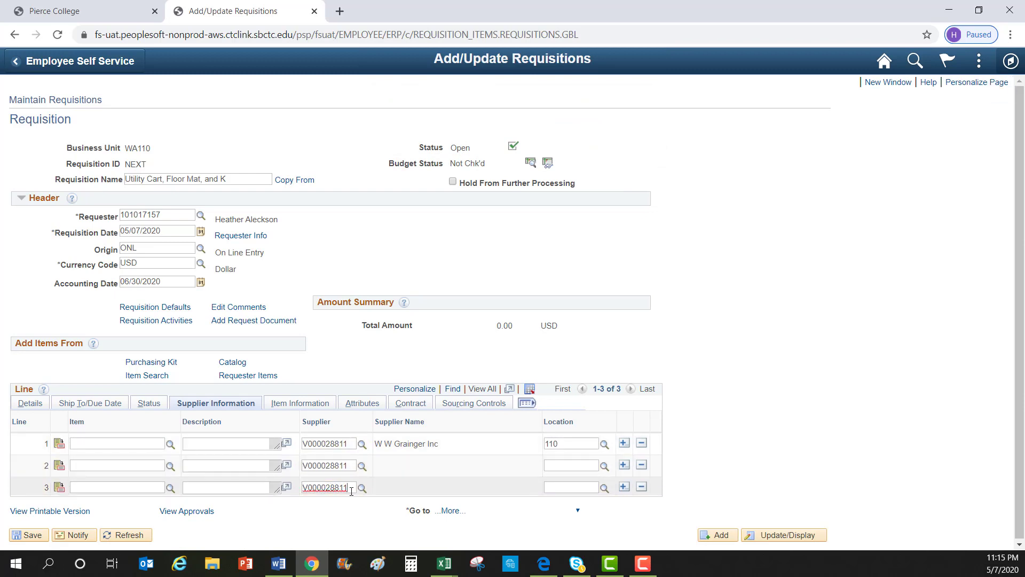
{"action": "left_click", "coordinate": [355, 513]}
Set the location of lines 2 and 3 to 110, PIERCE COLLEGE
{"action": "left_click", "coordinate": [604, 466]}
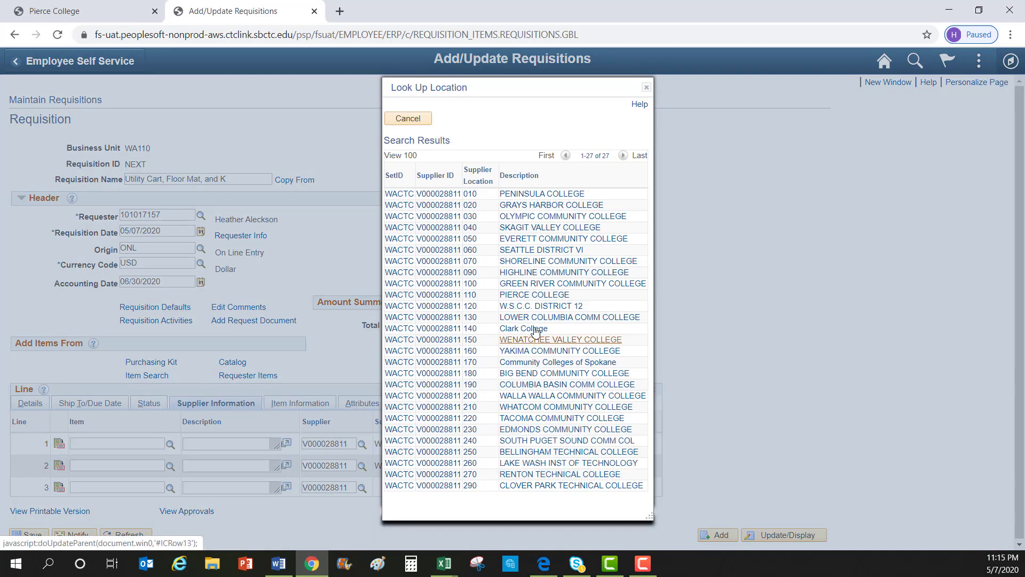
{"action": "left_click", "coordinate": [534, 295]}
{"action": "left_click_drag", "start_coordinate": [572, 486], "coordinate": [536, 490]}
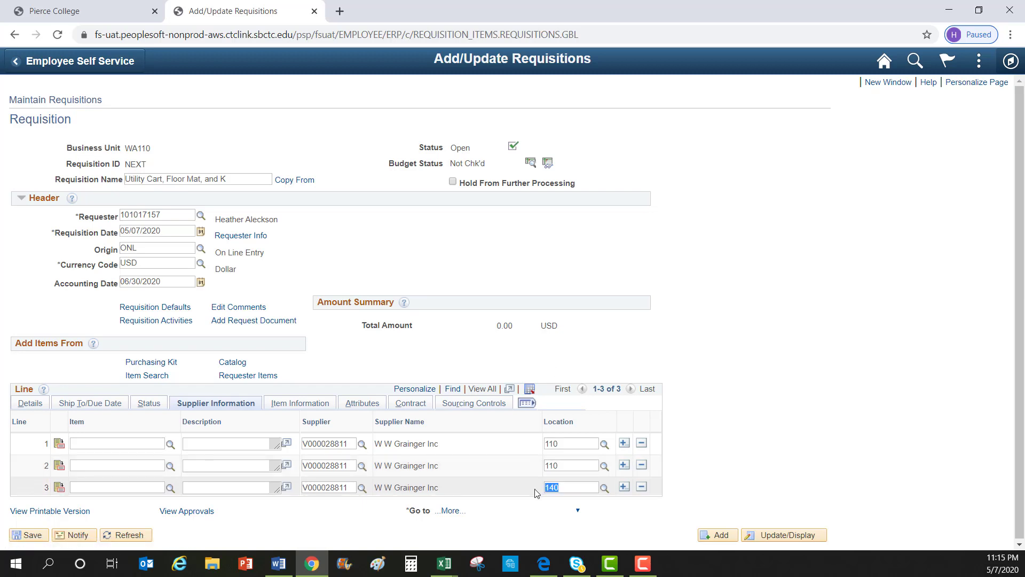
{"action": "type", "text": "1"}
{"action": "left_click", "coordinate": [268, 415]}
{"action": "left_click", "coordinate": [26, 405]}
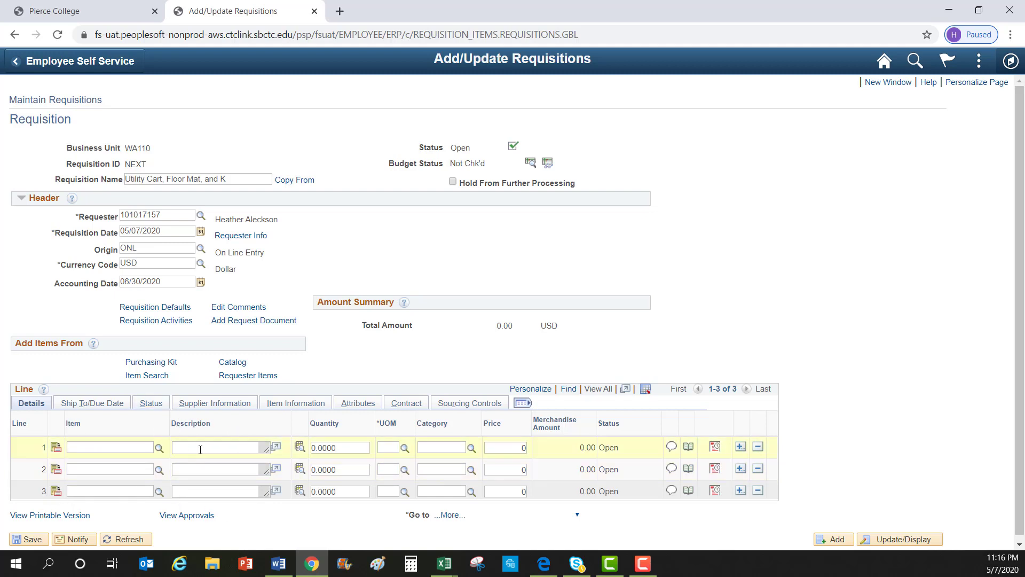
Write line 1's description: Utility Cart, Item #1MDN4, Quote #43269378, Quote Date: 4/20/20
{"action": "left_click", "coordinate": [276, 447]}
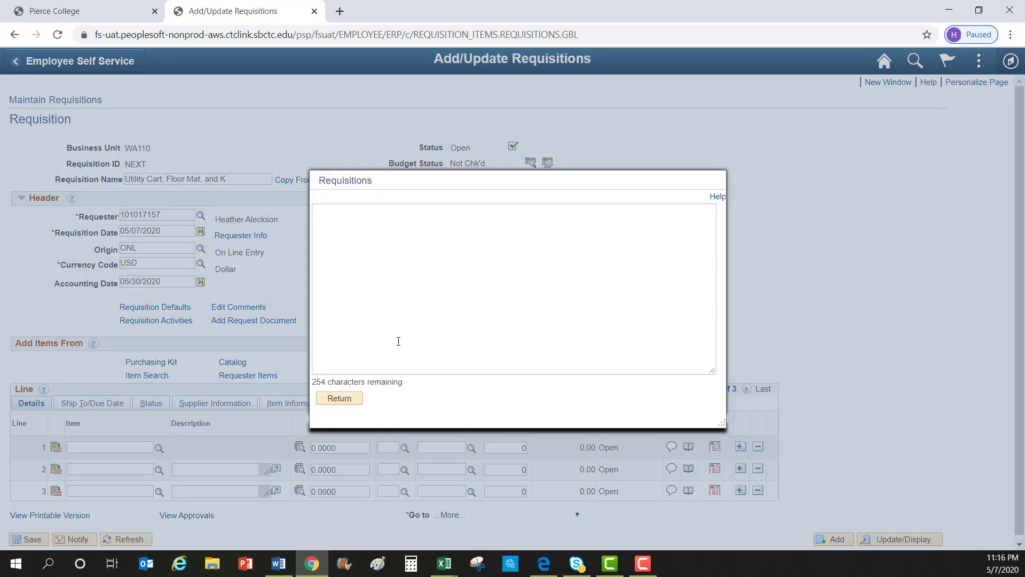
{"action": "type", "text": "Utility Cart"}
{"action": "key", "text": "Return"}
{"action": "type", "text": "Item #1MDN4"}
{"action": "key", "text": "Return"}
{"action": "type", "text": "Quote"}
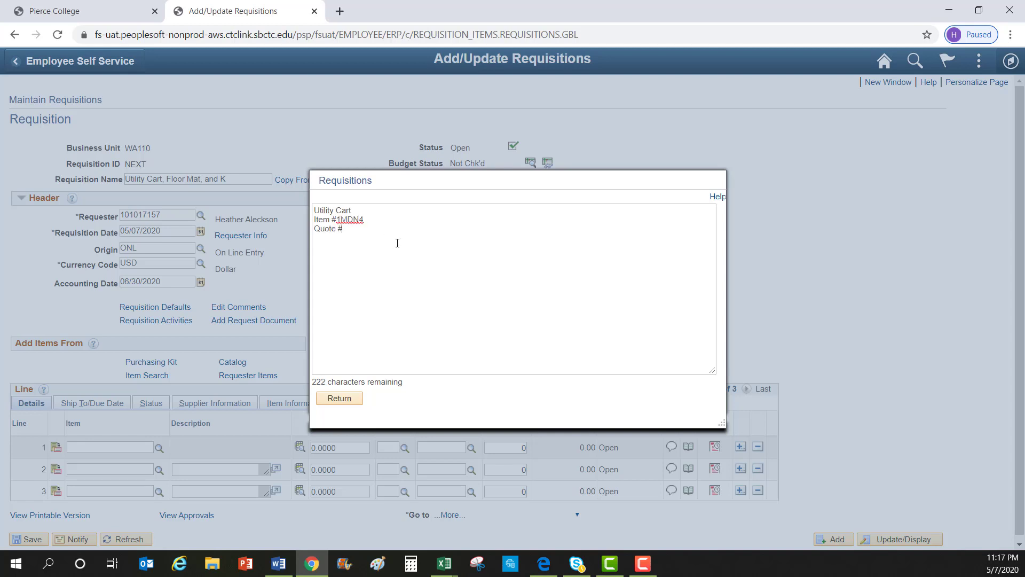
{"action": "type", "text": " #43269378"}
{"action": "key", "text": "Return"}
{"action": "type", "text": "Quote Date: 4/20/2020"}
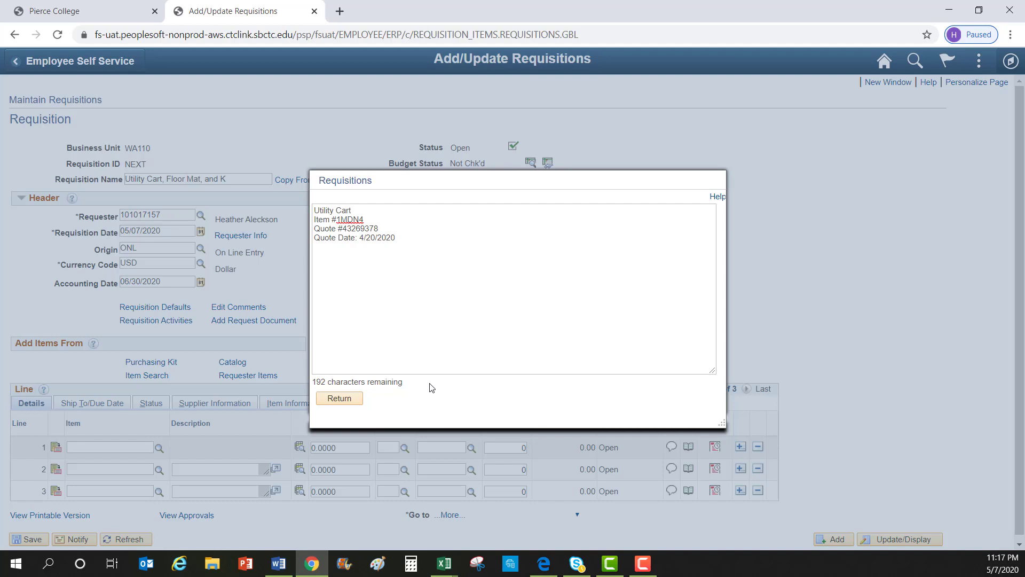
{"action": "left_click", "coordinate": [340, 399]}
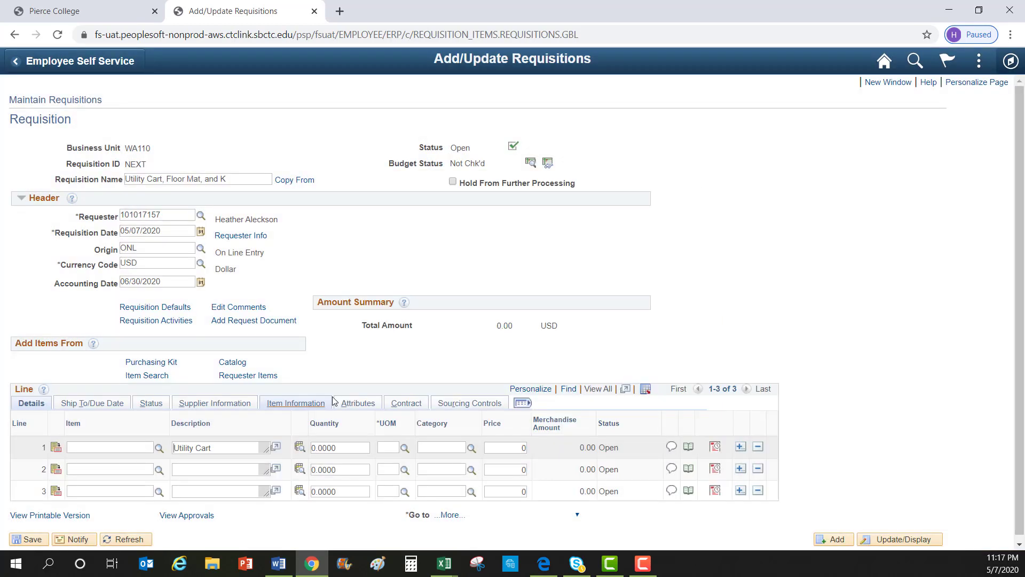
{"action": "left_click", "coordinate": [672, 449]}
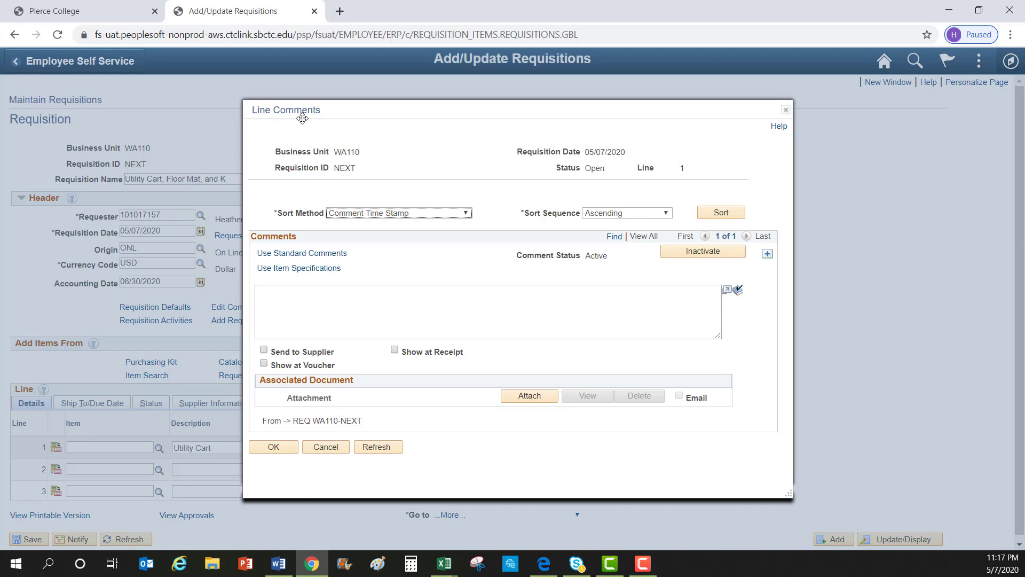
{"action": "left_click", "coordinate": [274, 446]}
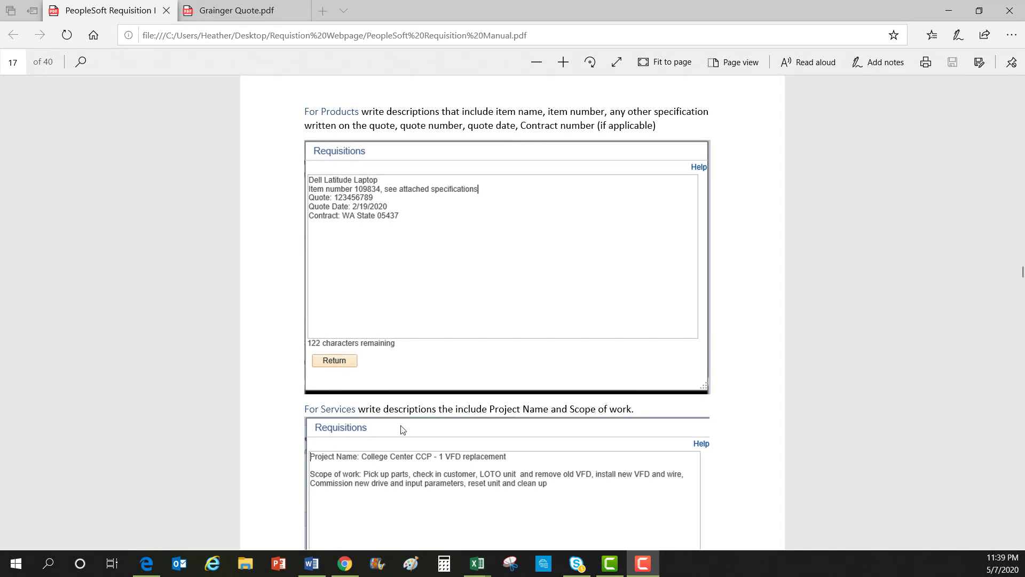
Scroll the requisition manual PDF to page 18's line comment example and contracts note
{"action": "scroll", "coordinate": [425, 426], "scroll_direction": "down", "scroll_amount": 3}
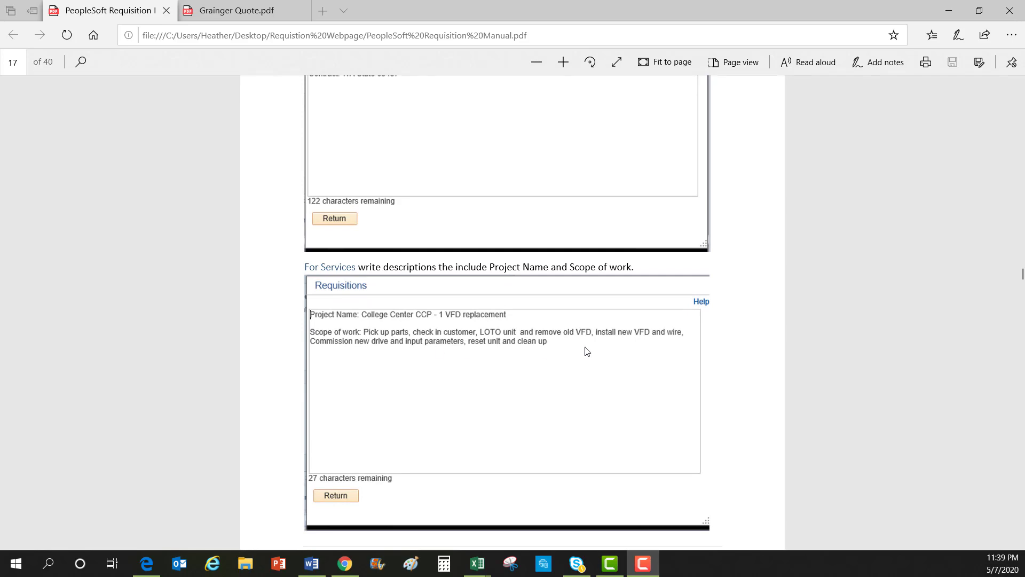
{"action": "scroll", "coordinate": [586, 351], "scroll_direction": "down", "scroll_amount": 18}
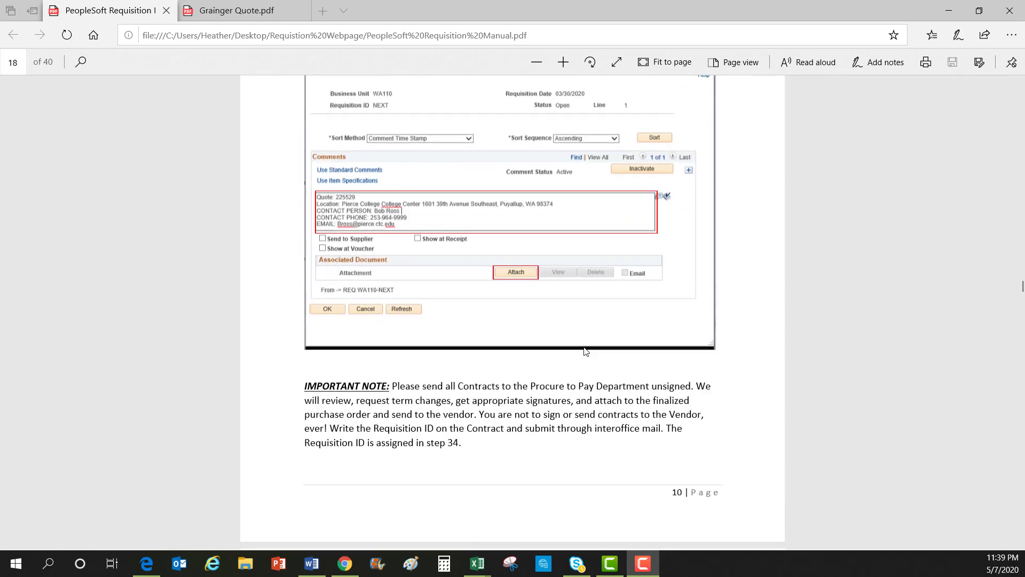
{"action": "scroll", "coordinate": [586, 351], "scroll_direction": "down", "scroll_amount": 9}
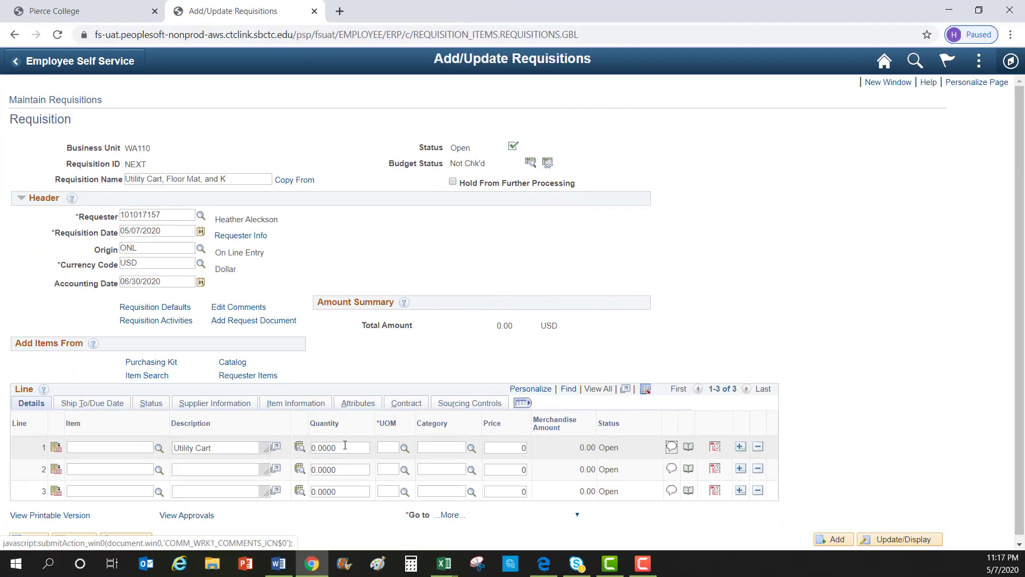
Give line 1 quantity 1 and unit of measure EA after reviewing the available codes
{"action": "left_click", "coordinate": [313, 447]}
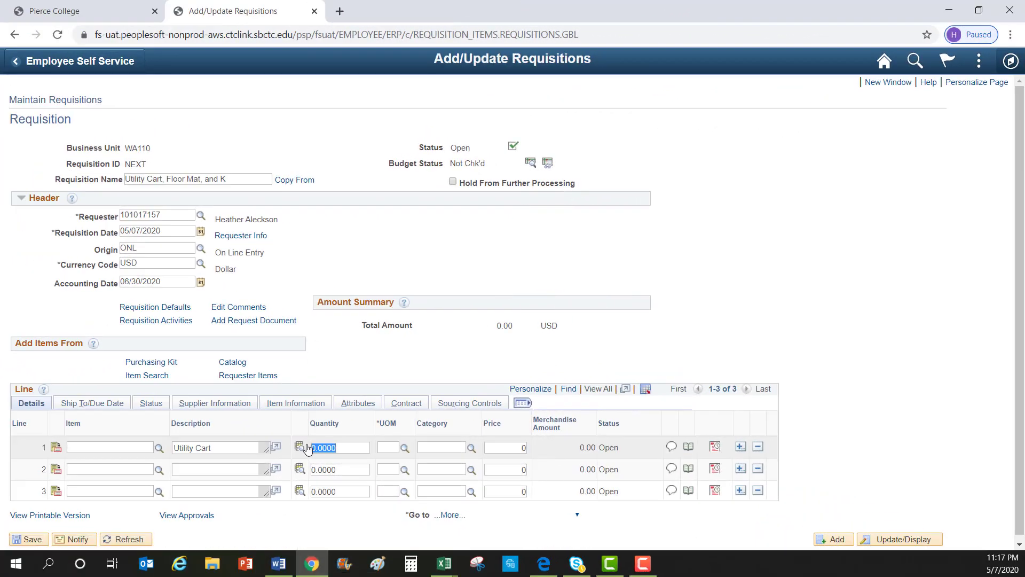
{"action": "type", "text": "1"}
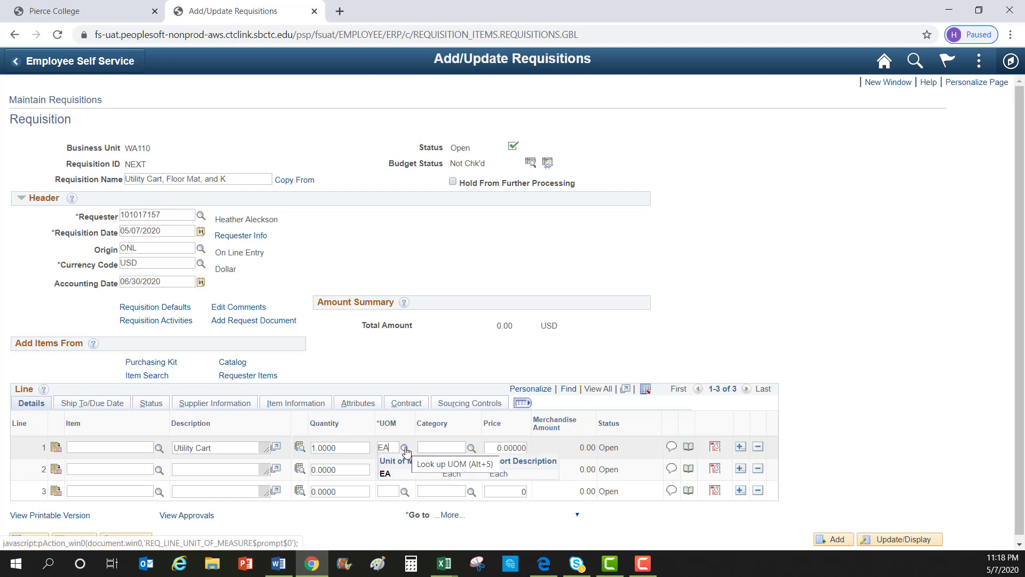
{"action": "left_click", "coordinate": [394, 476]}
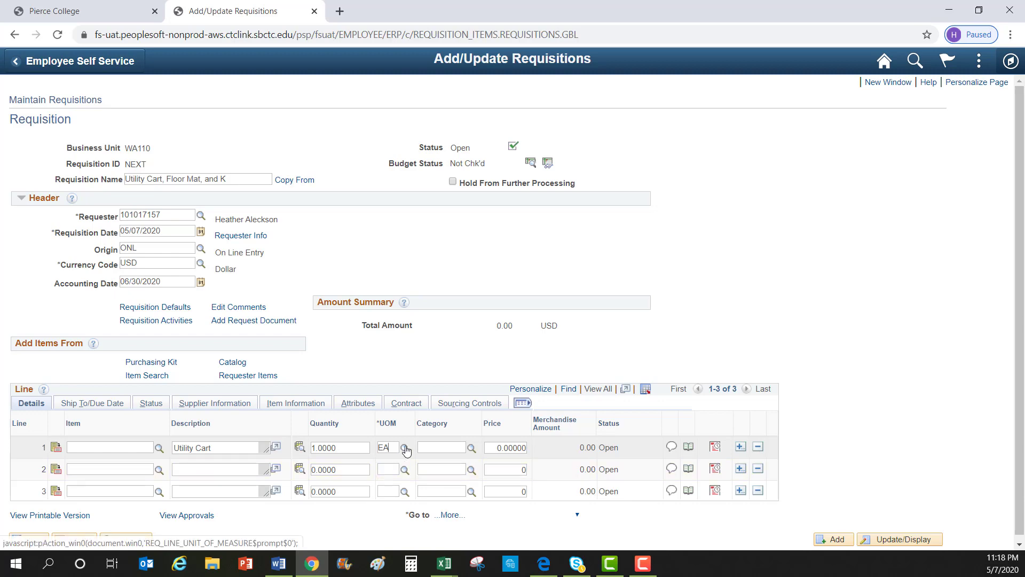
{"action": "left_click", "coordinate": [404, 447]}
{"action": "left_click_drag", "start_coordinate": [487, 209], "coordinate": [448, 207]}
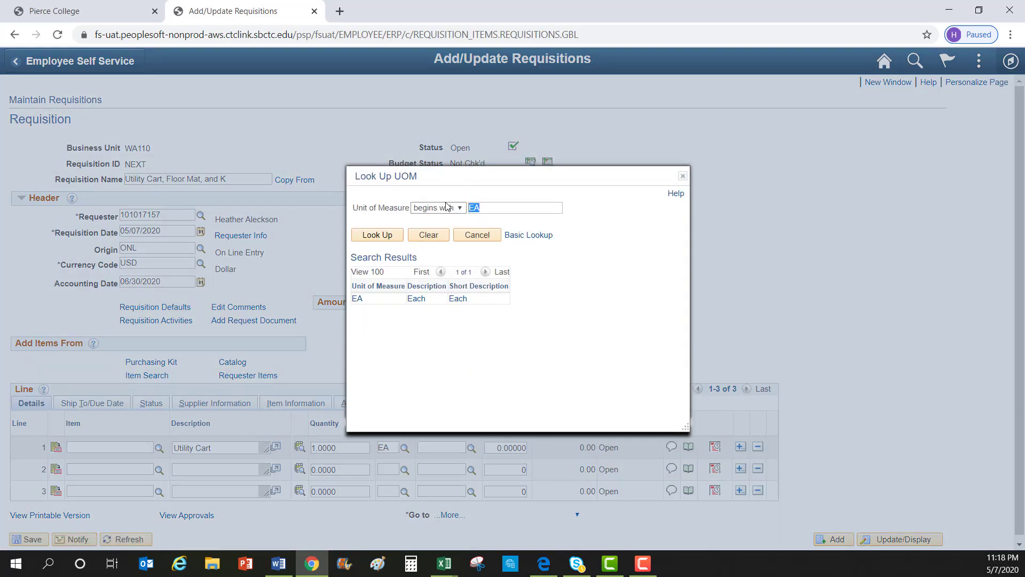
{"action": "key", "text": "BackSpace"}
{"action": "left_click", "coordinate": [389, 235]}
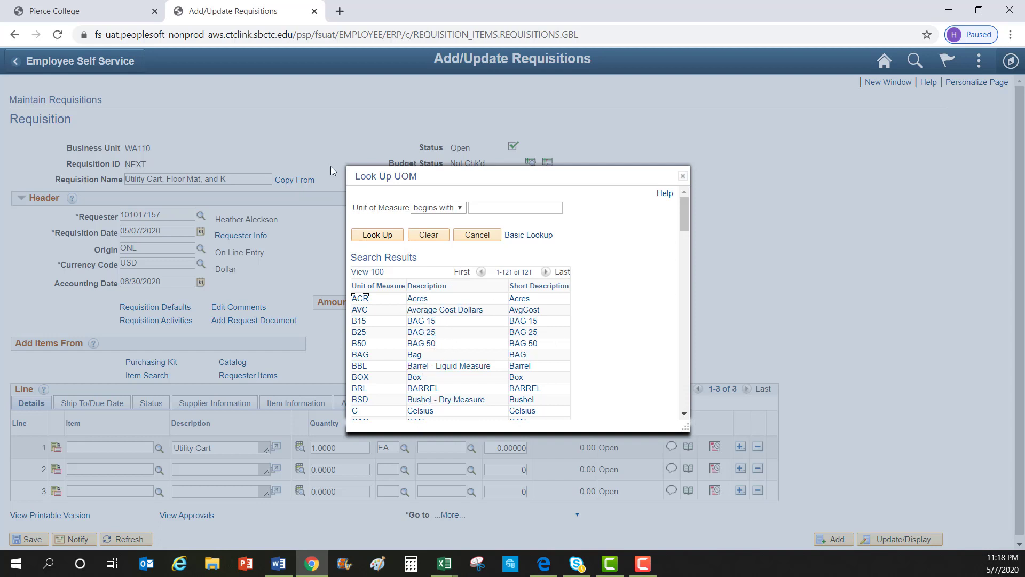
{"action": "left_click", "coordinate": [683, 176]}
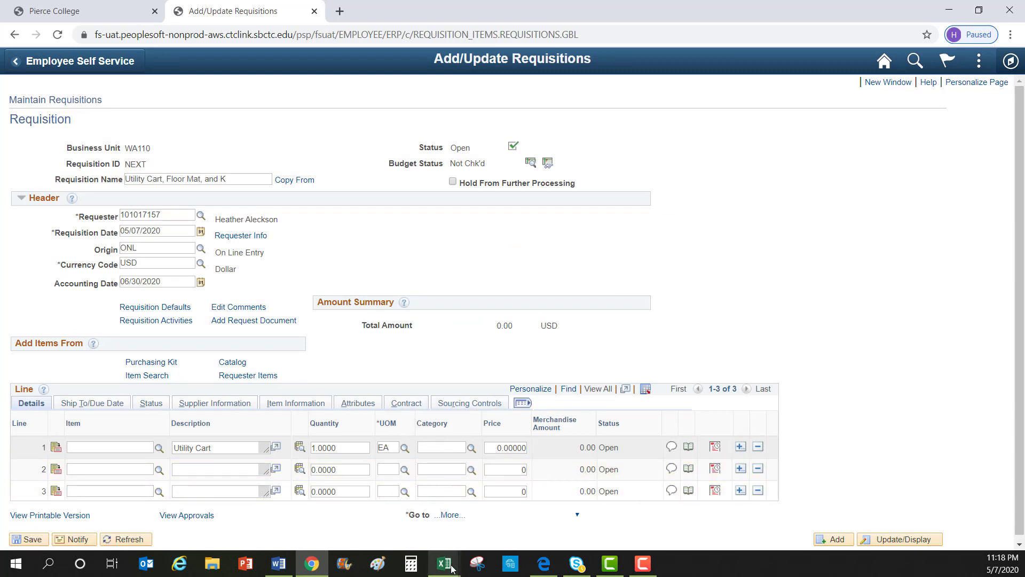
Search the Quickfind sheet of Category Code List for 'Car' matches
{"action": "mouse_move", "coordinate": [450, 569]}
{"action": "left_click", "coordinate": [445, 526]}
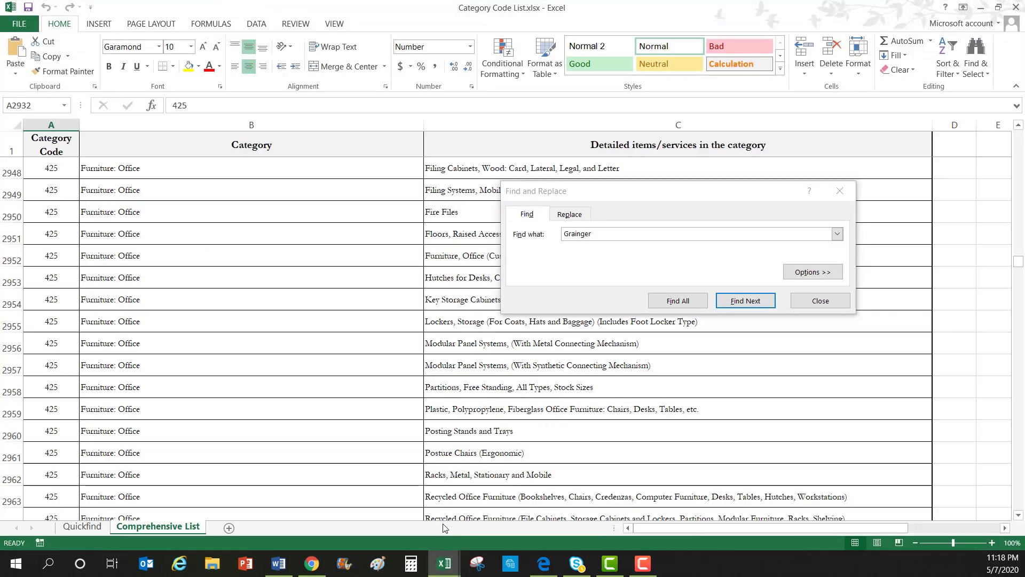
{"action": "left_click", "coordinate": [840, 190]}
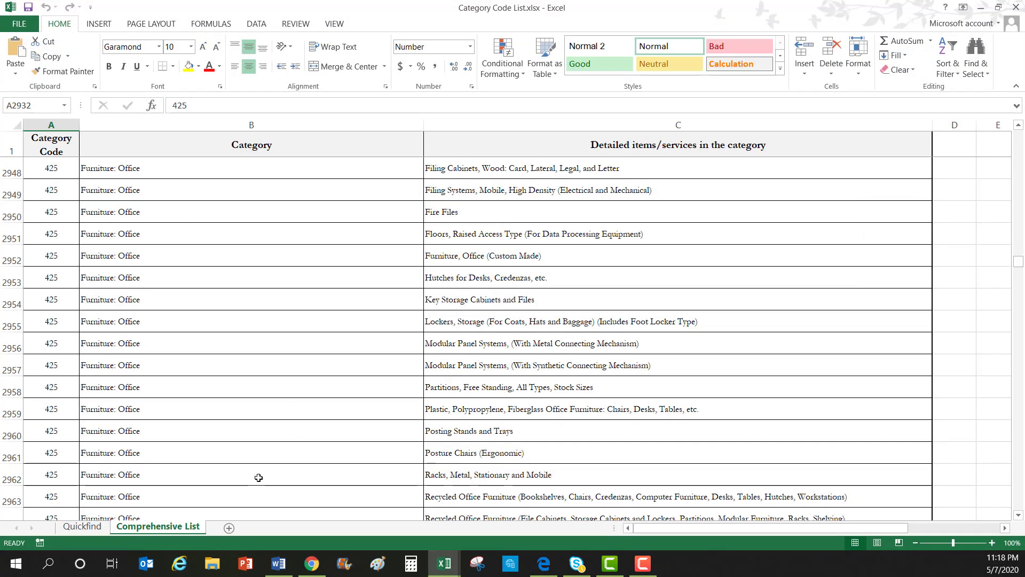
{"action": "left_click", "coordinate": [81, 526]}
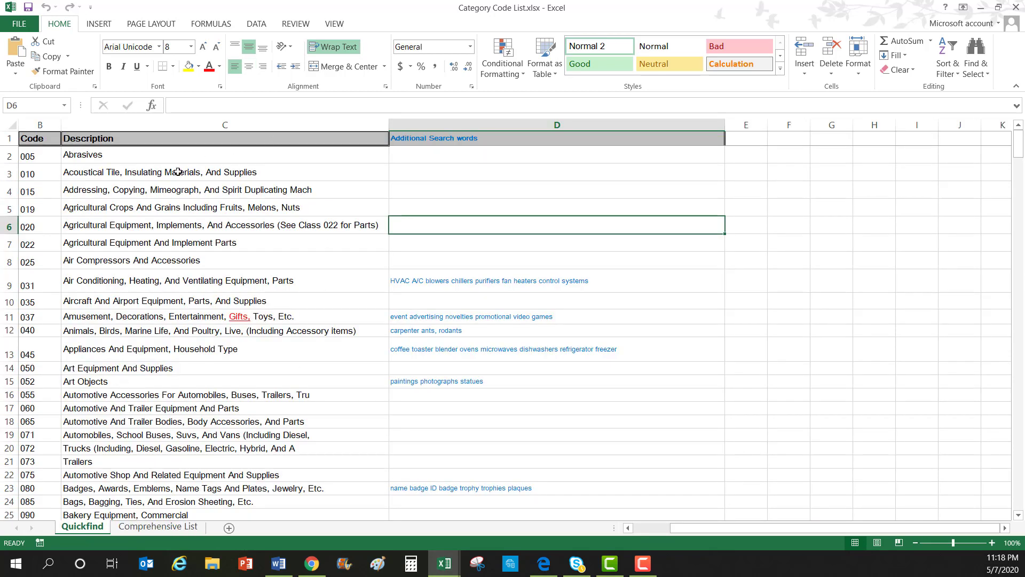
{"action": "left_click", "coordinate": [982, 61]}
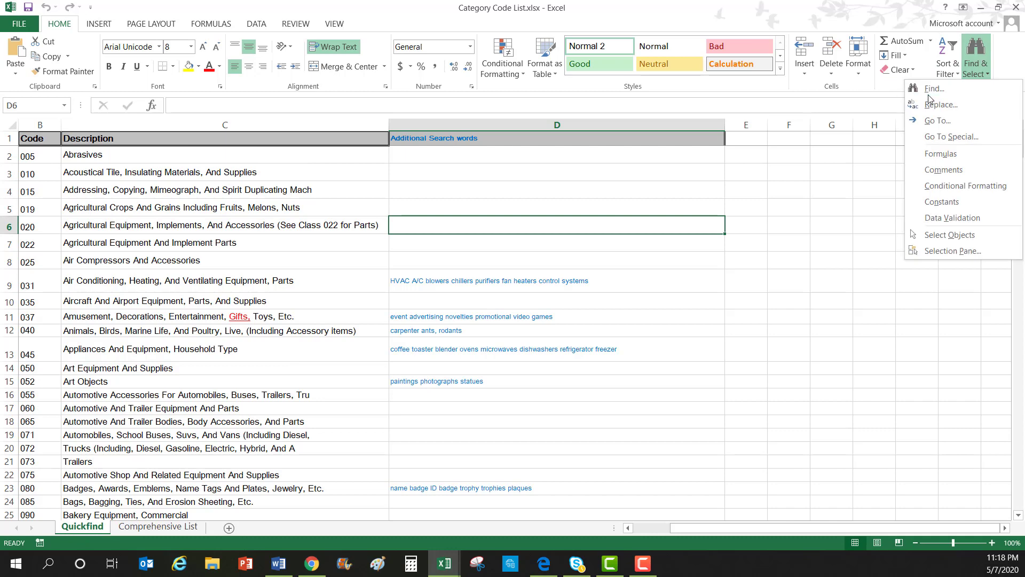
{"action": "left_click", "coordinate": [929, 90]}
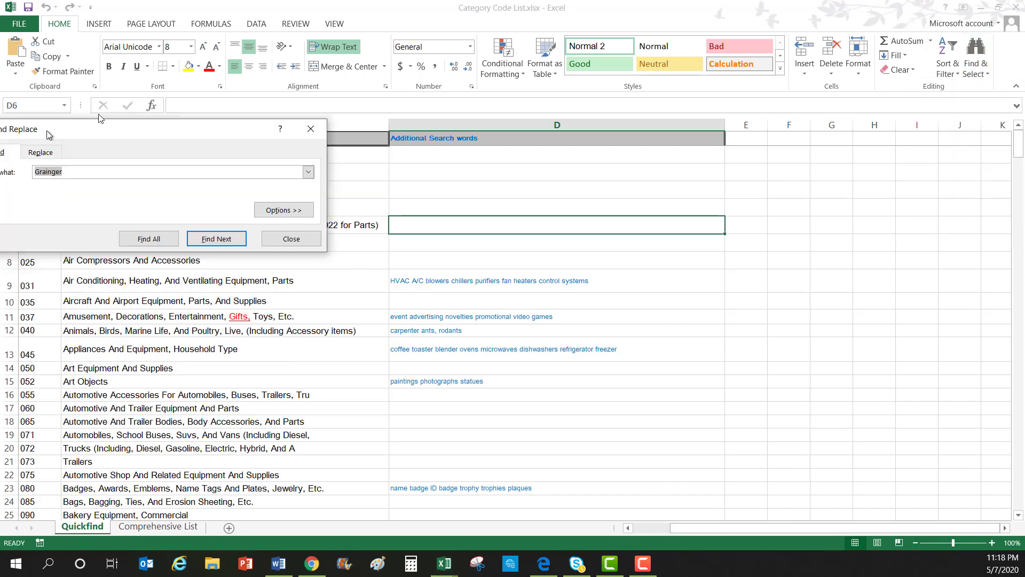
{"action": "left_click_drag", "start_coordinate": [48, 134], "coordinate": [566, 212]}
{"action": "type", "text": "Cart"}
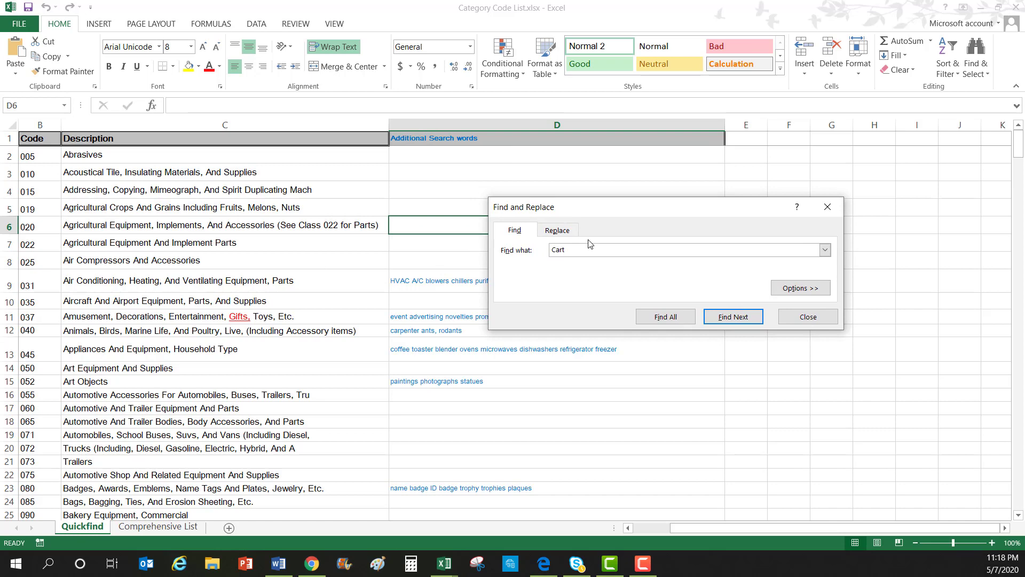
{"action": "left_click", "coordinate": [666, 317]}
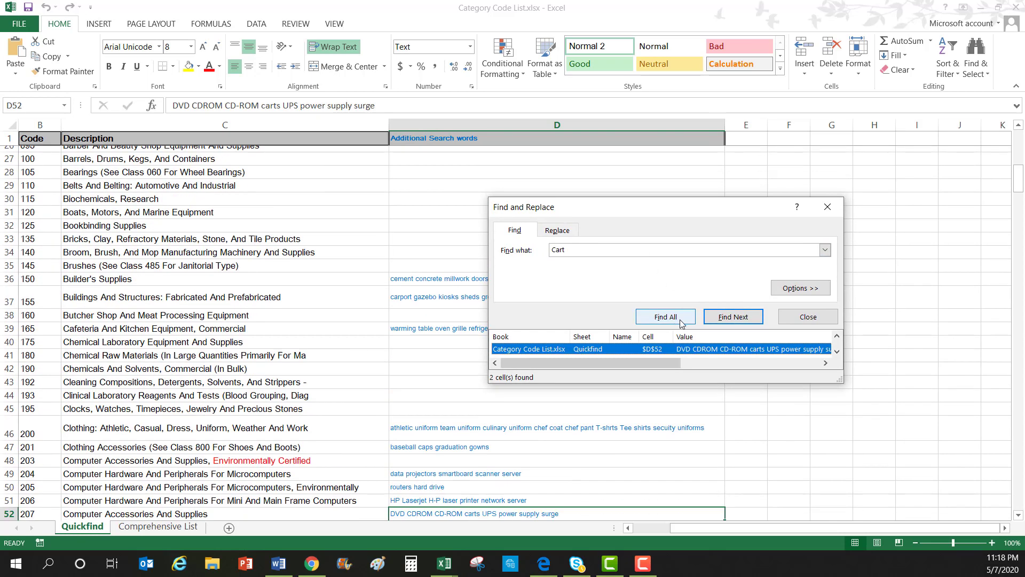
{"action": "left_click_drag", "start_coordinate": [841, 379], "coordinate": [933, 459]}
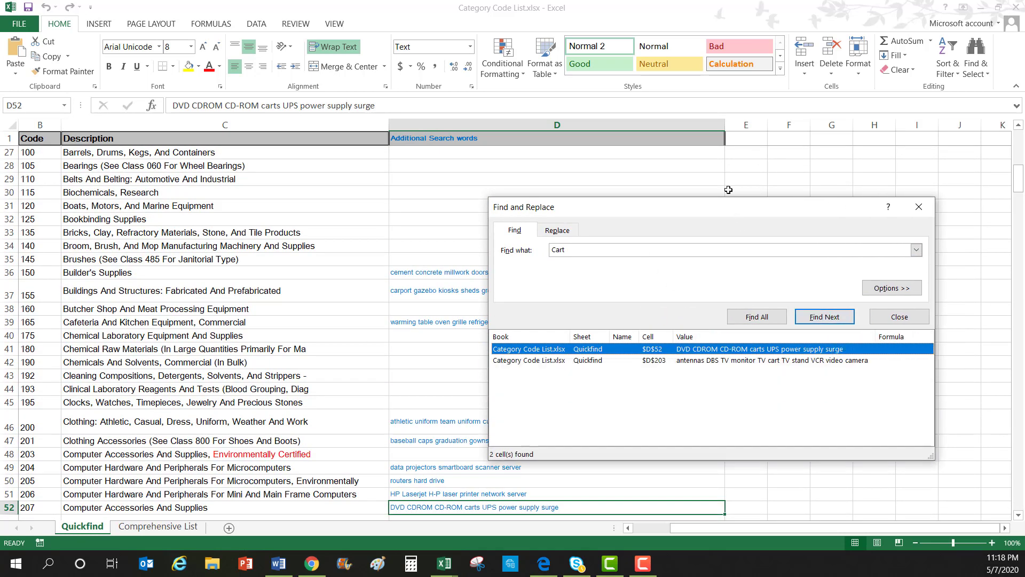
{"action": "left_click_drag", "start_coordinate": [744, 210], "coordinate": [822, 25]}
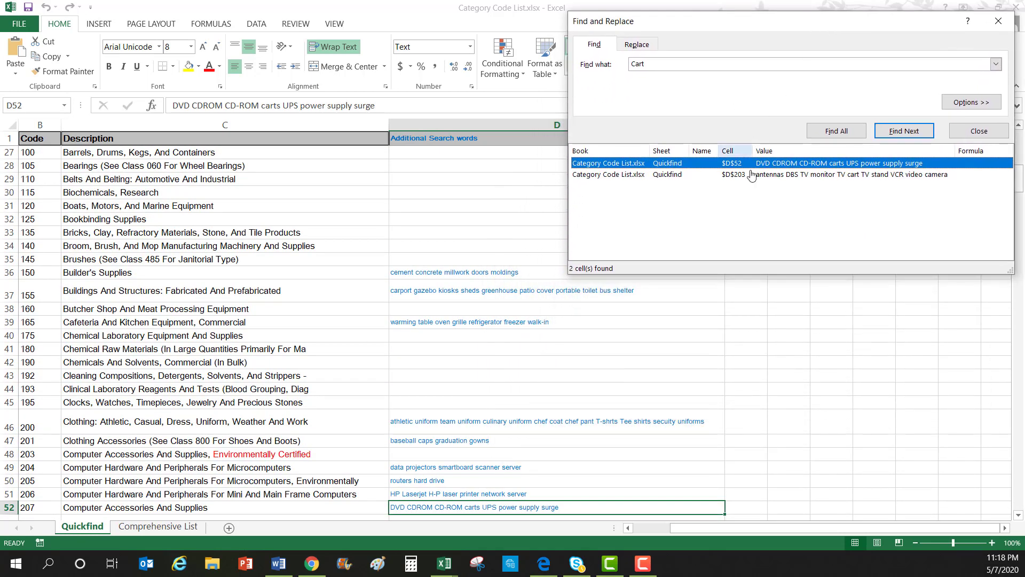
{"action": "left_click", "coordinate": [666, 175]}
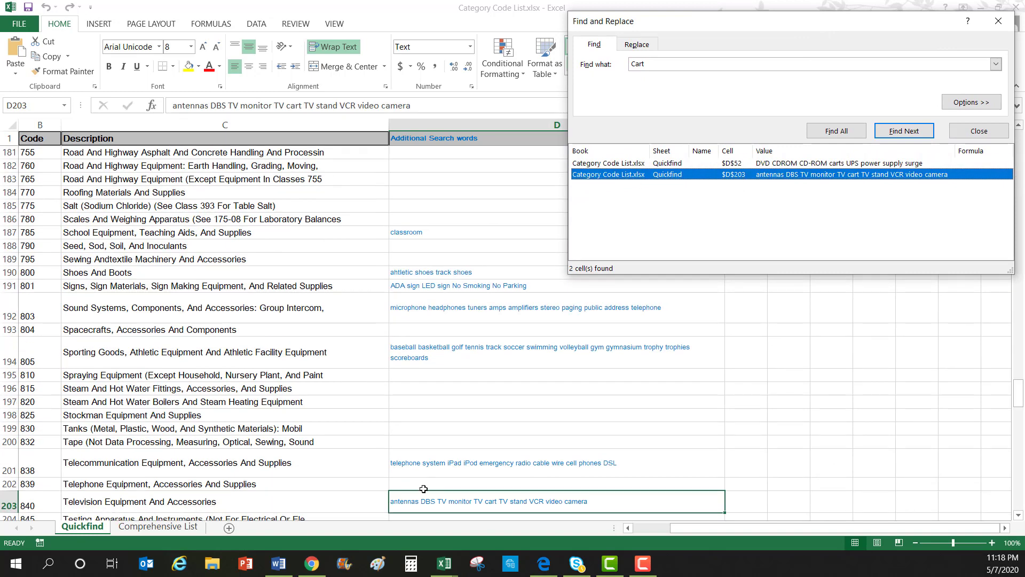
Locate 'Carts, Industrial, All Kinds', code 560, on the Comprehensive List sheet
{"action": "left_click", "coordinate": [166, 527]}
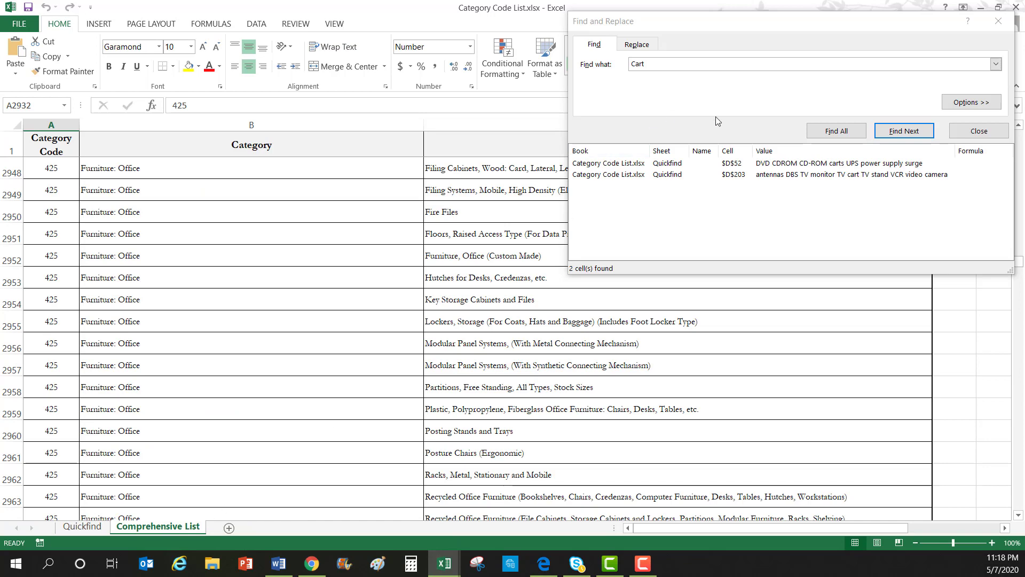
{"action": "left_click", "coordinate": [836, 131]}
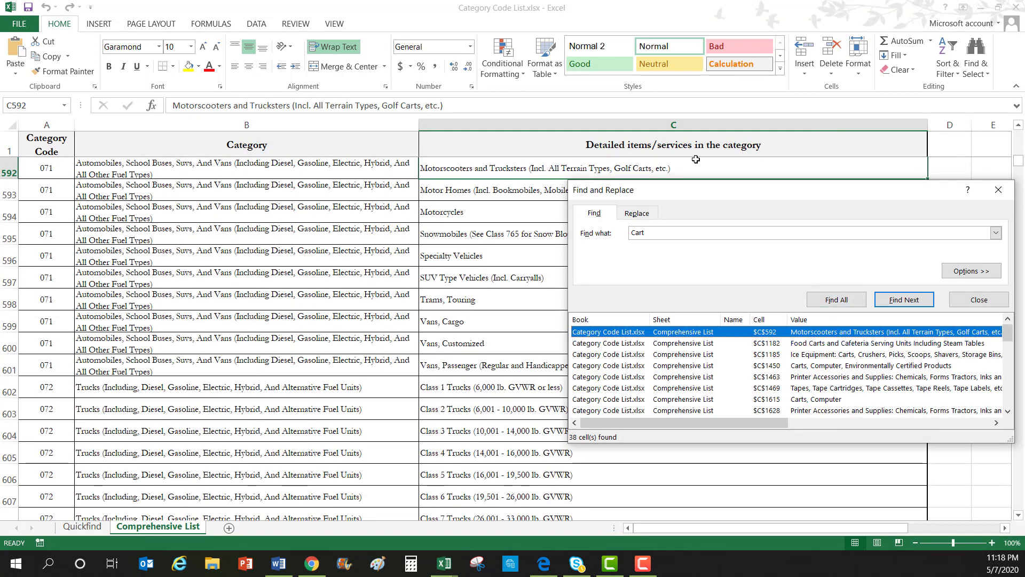
{"action": "left_click_drag", "start_coordinate": [720, 193], "coordinate": [627, 20]}
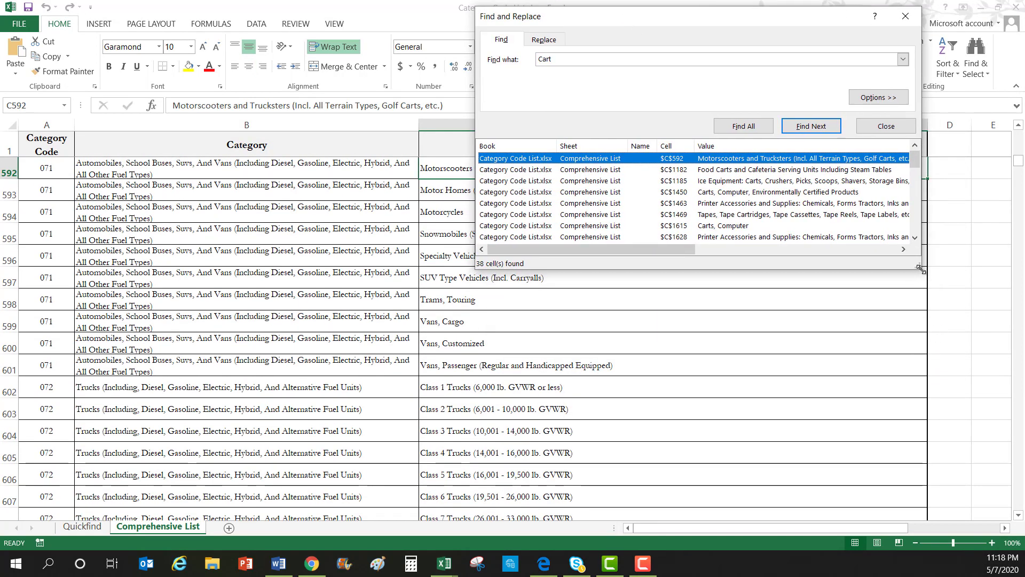
{"action": "left_click_drag", "start_coordinate": [921, 269], "coordinate": [1004, 519]}
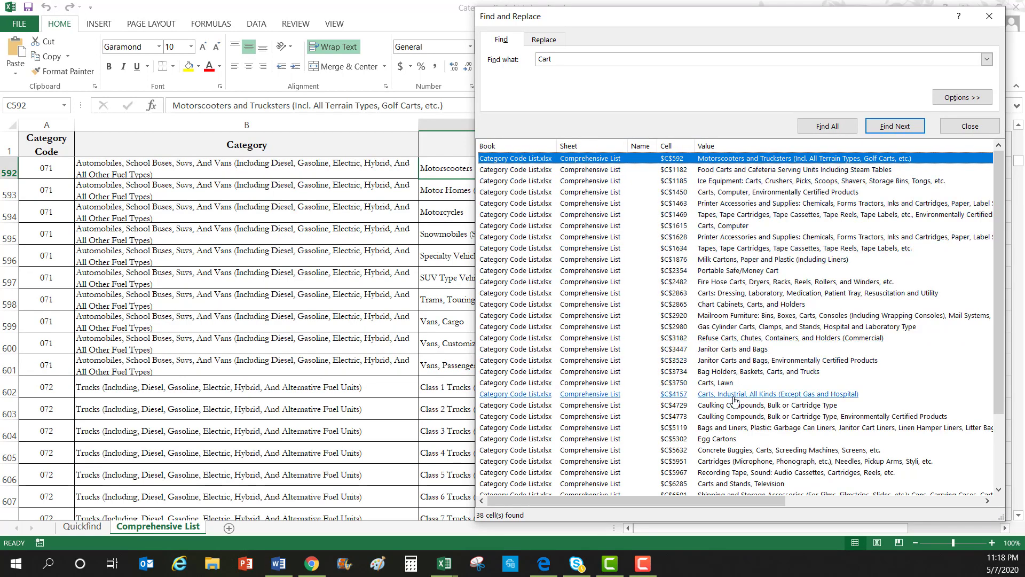
{"action": "scroll", "coordinate": [735, 400], "scroll_direction": "down", "scroll_amount": 1}
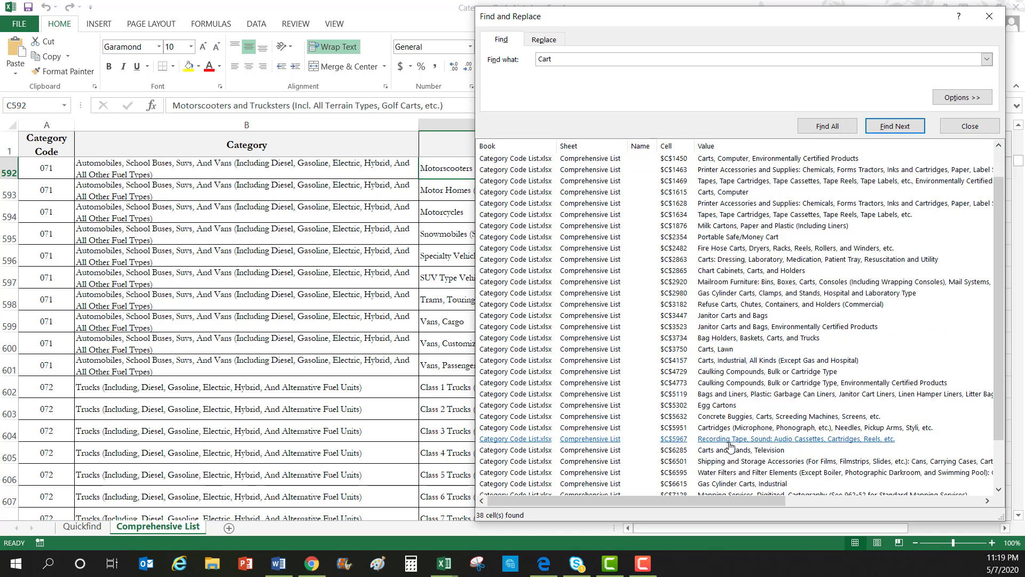
{"action": "left_click", "coordinate": [745, 364]}
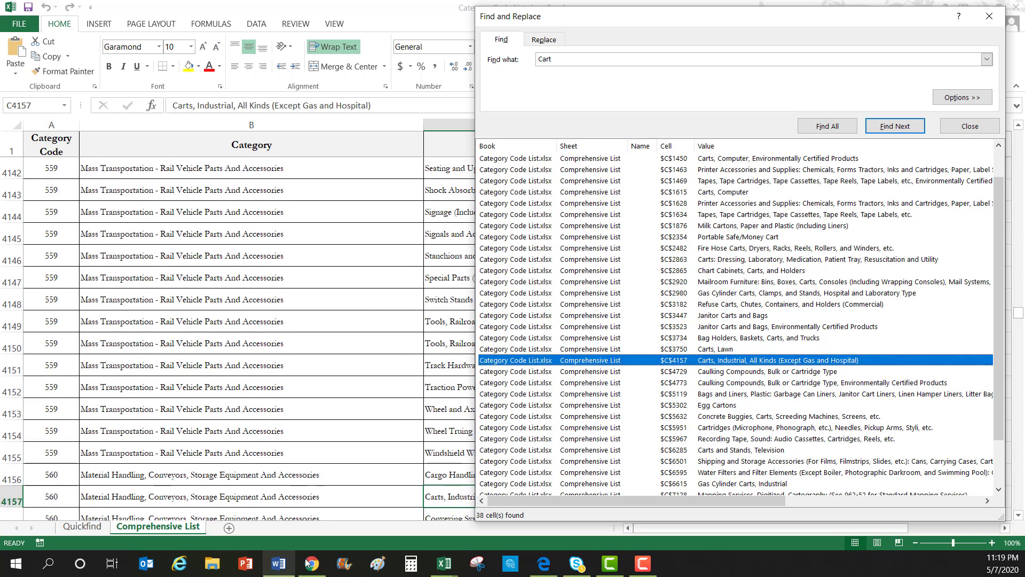
{"action": "left_click", "coordinate": [321, 566]}
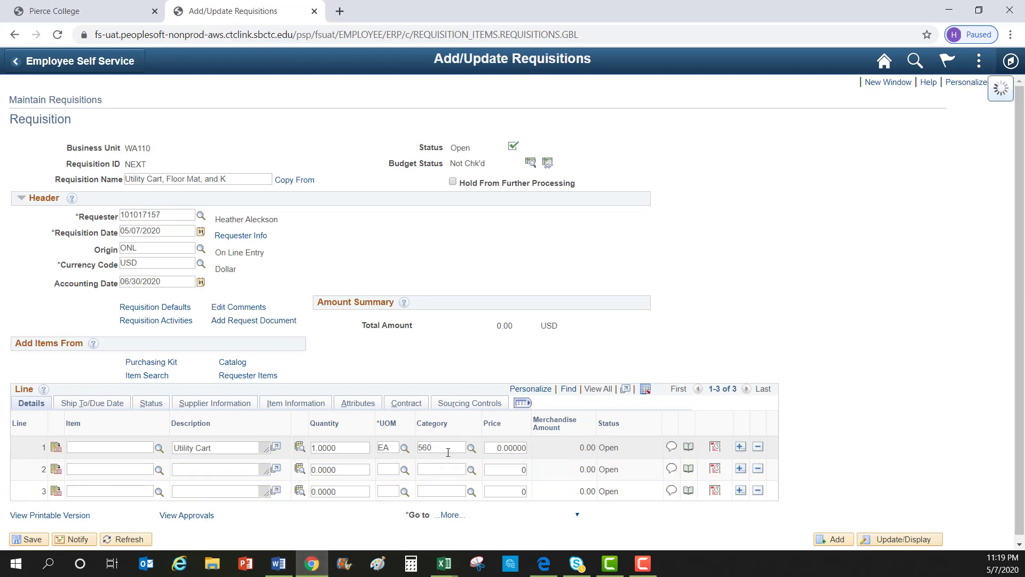
Set line 1's category to 560 and replace its price, bringing the total to 5,862.00 USD
{"action": "left_click", "coordinate": [456, 477]}
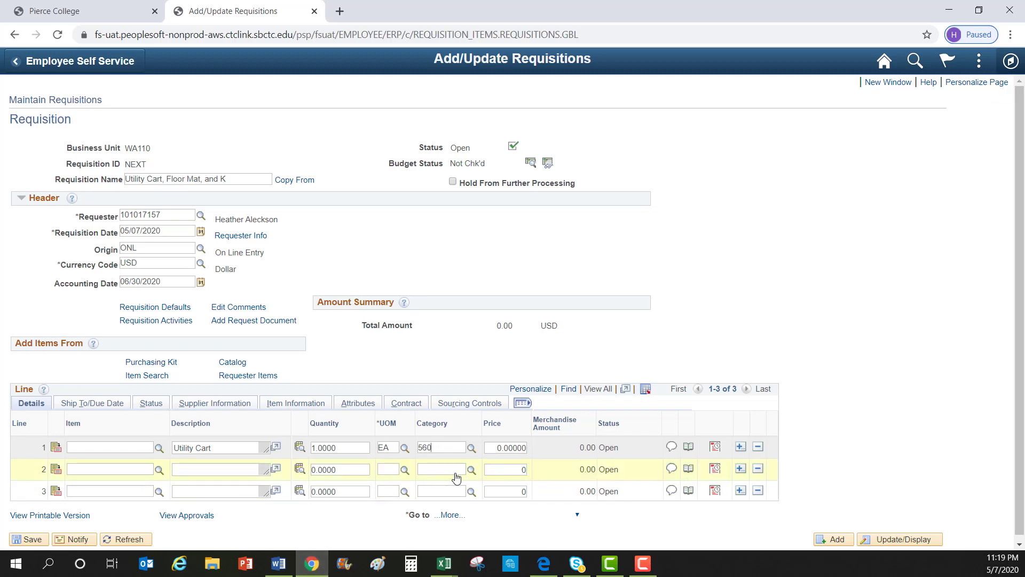
{"action": "left_click_drag", "start_coordinate": [498, 447], "coordinate": [543, 448]}
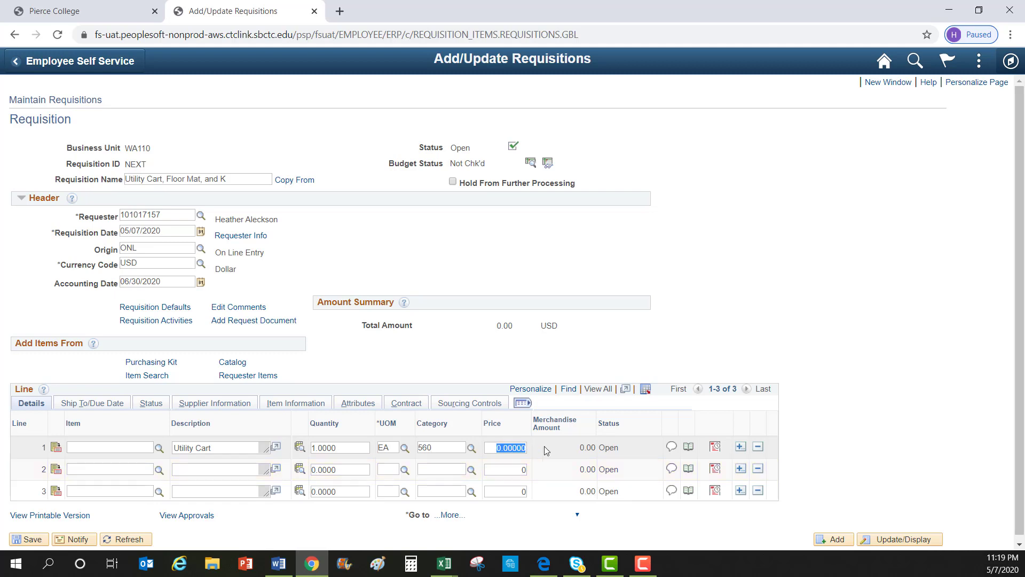
{"action": "type", "text": "661"}
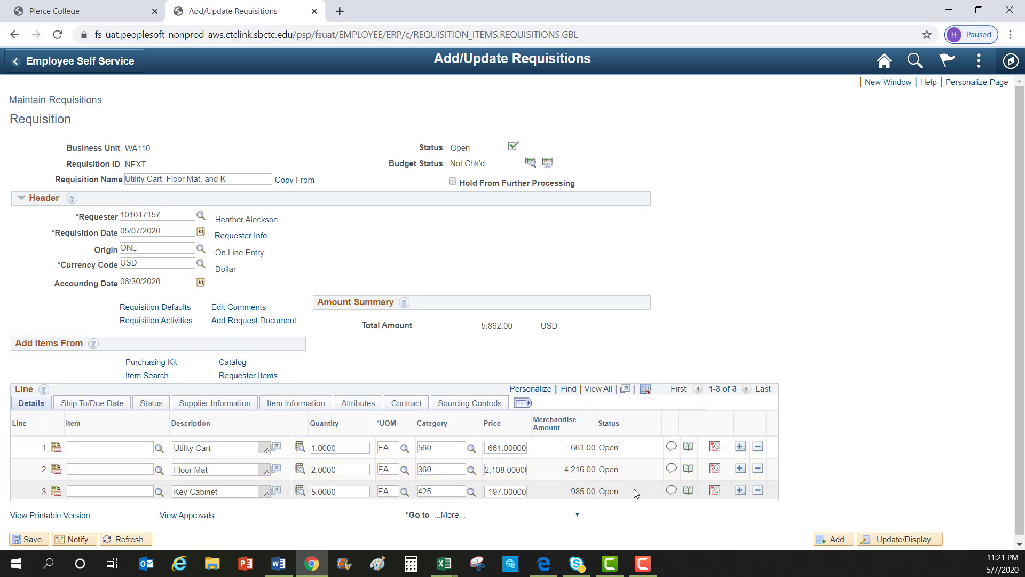
{"action": "left_click", "coordinate": [86, 401]}
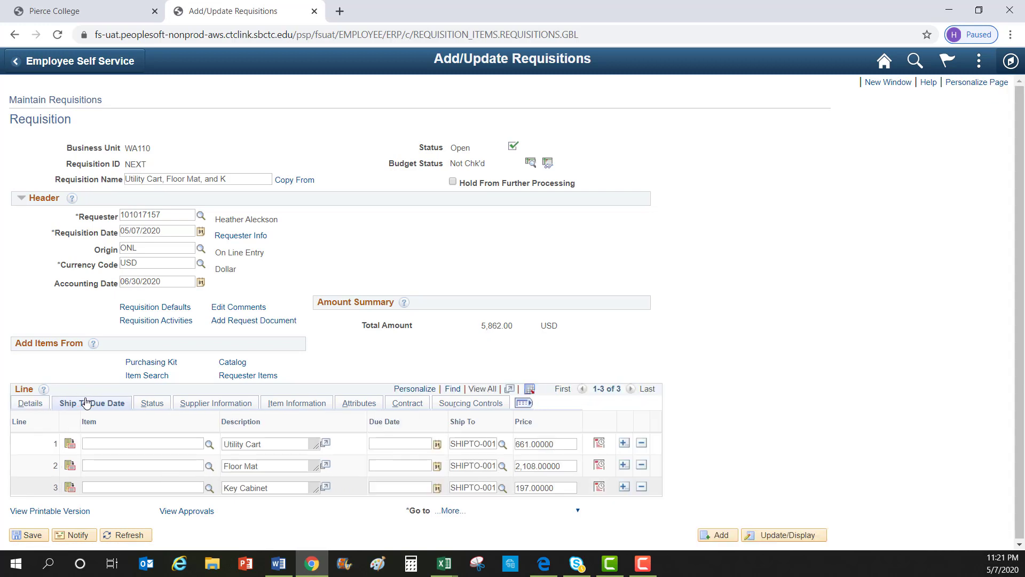
Give all three lines due date 05/29/2020 and keep line 1 at SHIPTO-001
{"action": "left_click", "coordinate": [437, 444]}
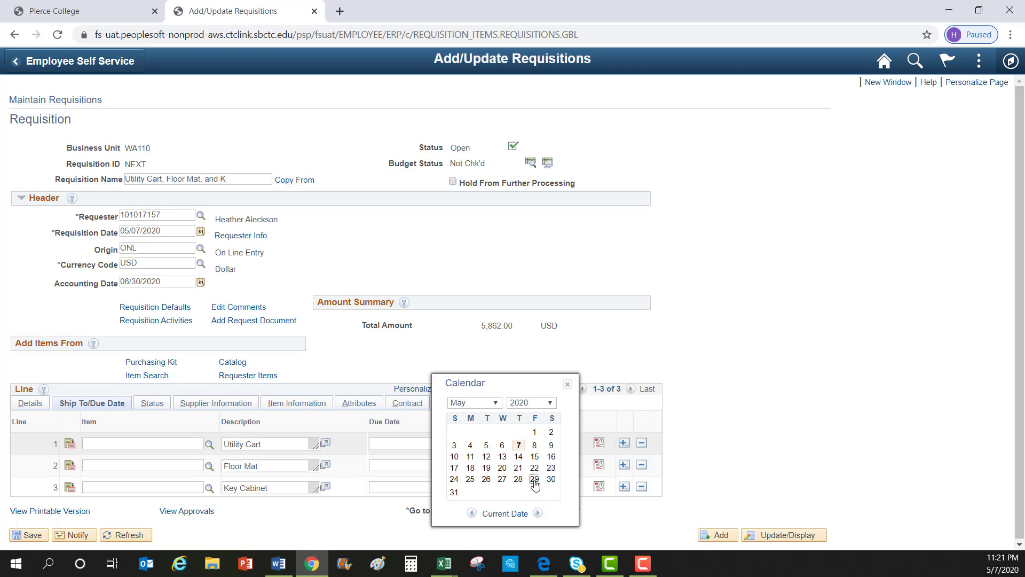
{"action": "left_click", "coordinate": [534, 480]}
{"action": "left_click", "coordinate": [437, 466]}
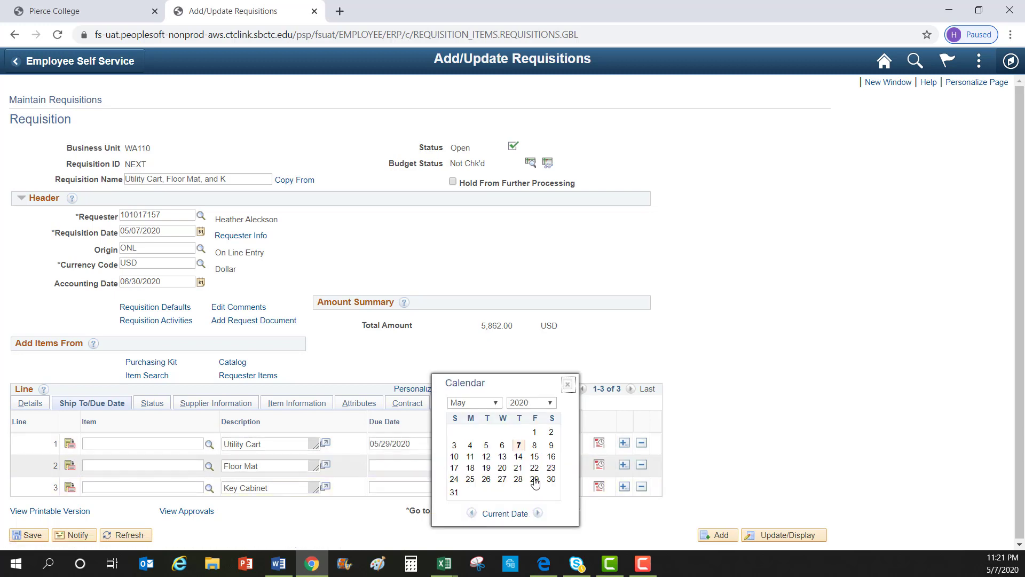
{"action": "left_click", "coordinate": [535, 480]}
{"action": "left_click", "coordinate": [437, 488]}
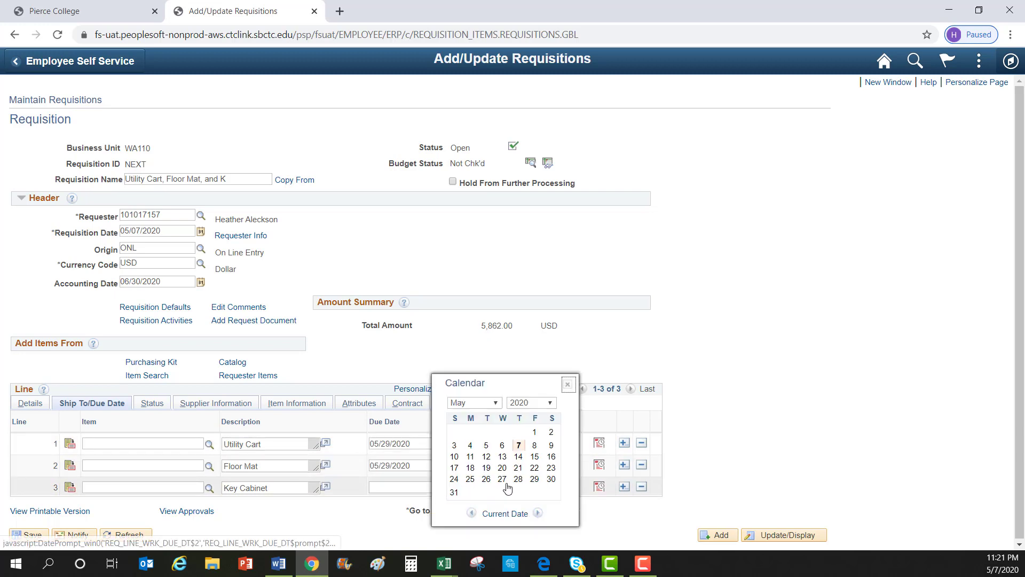
{"action": "left_click", "coordinate": [534, 479]}
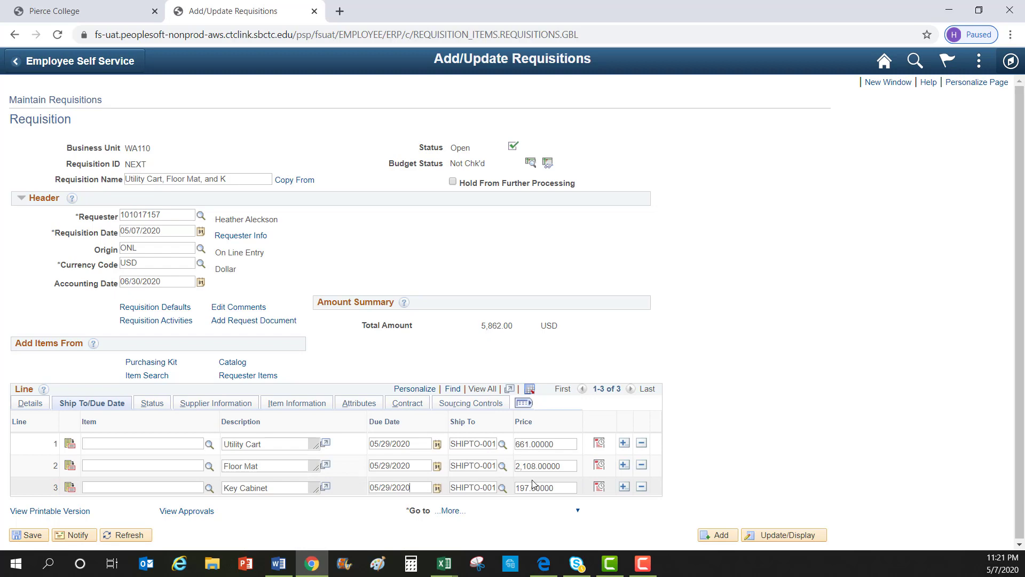
{"action": "left_click", "coordinate": [502, 445]}
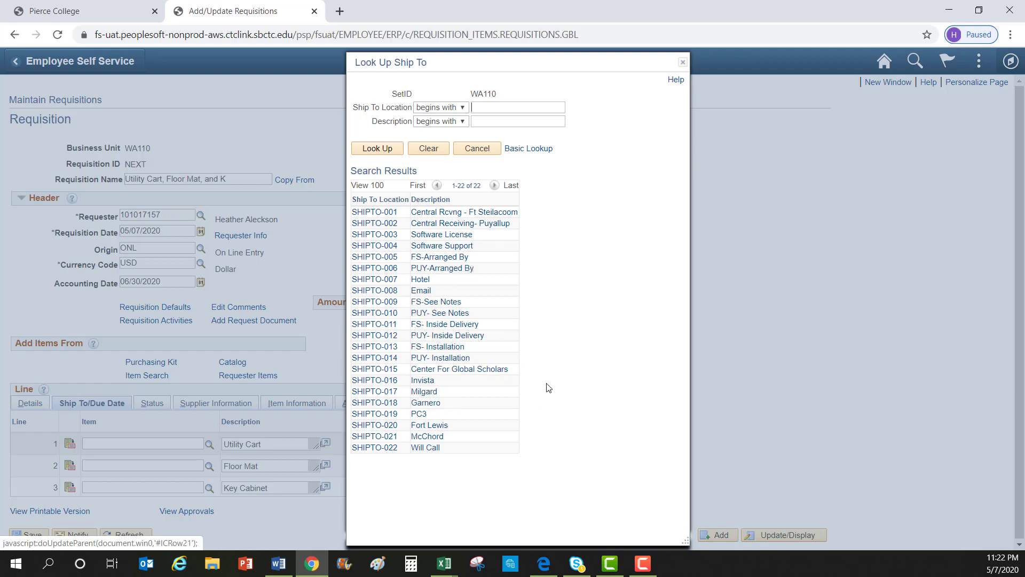
{"action": "left_click", "coordinate": [505, 213]}
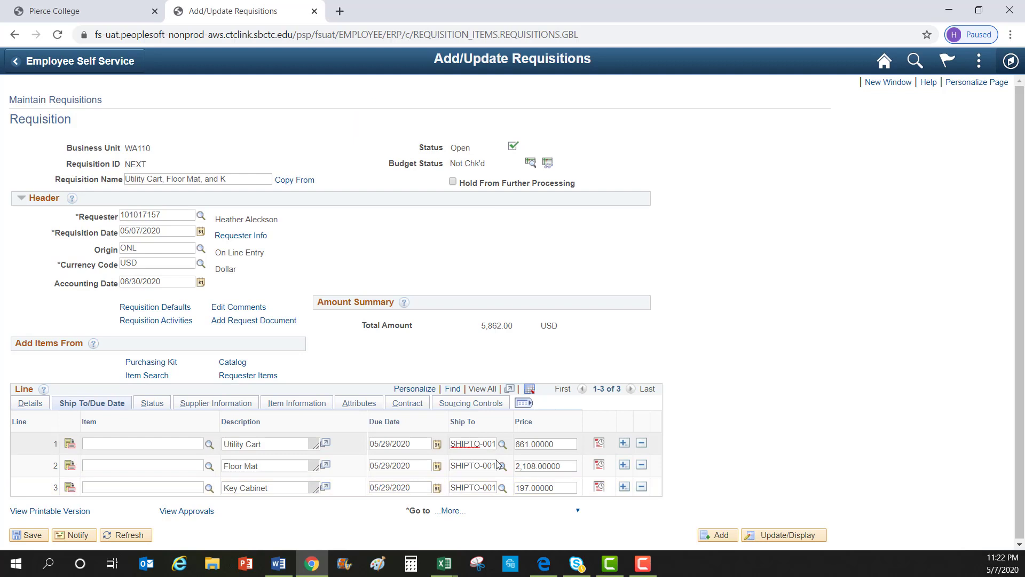
Open line 1's Utility Cart distribution, keep Distribute and Liquidate By as Quantity, and begin Oper Unit 7110
{"action": "left_click", "coordinate": [599, 444]}
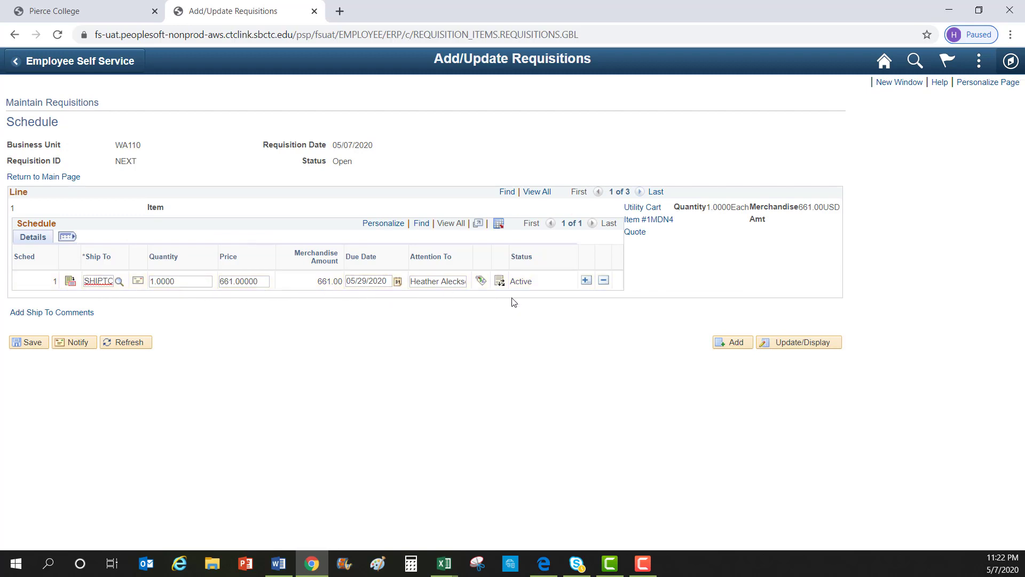
{"action": "left_click", "coordinate": [499, 281]}
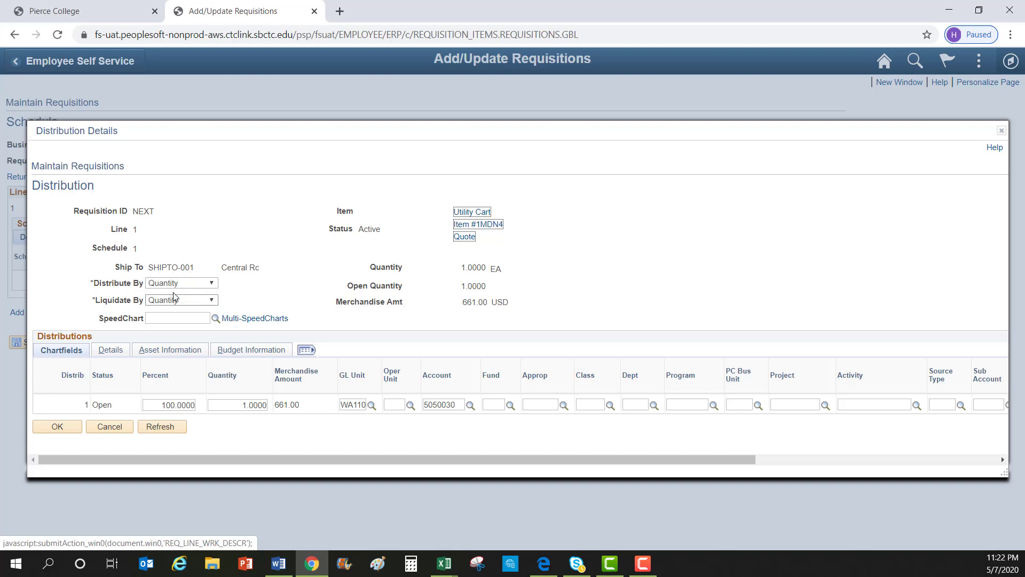
{"action": "left_click", "coordinate": [213, 283]}
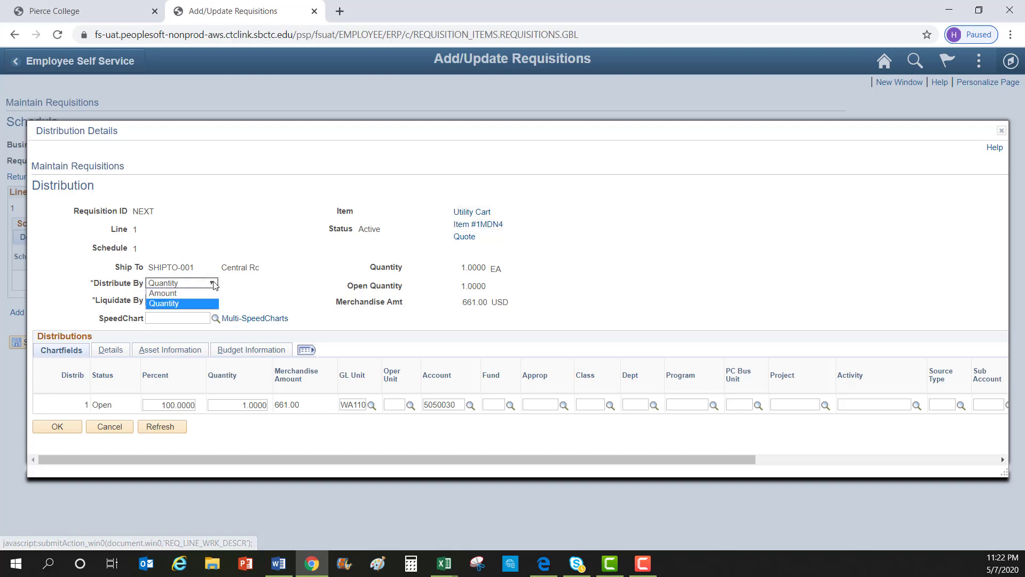
{"action": "left_click", "coordinate": [187, 303]}
{"action": "left_click", "coordinate": [191, 303]}
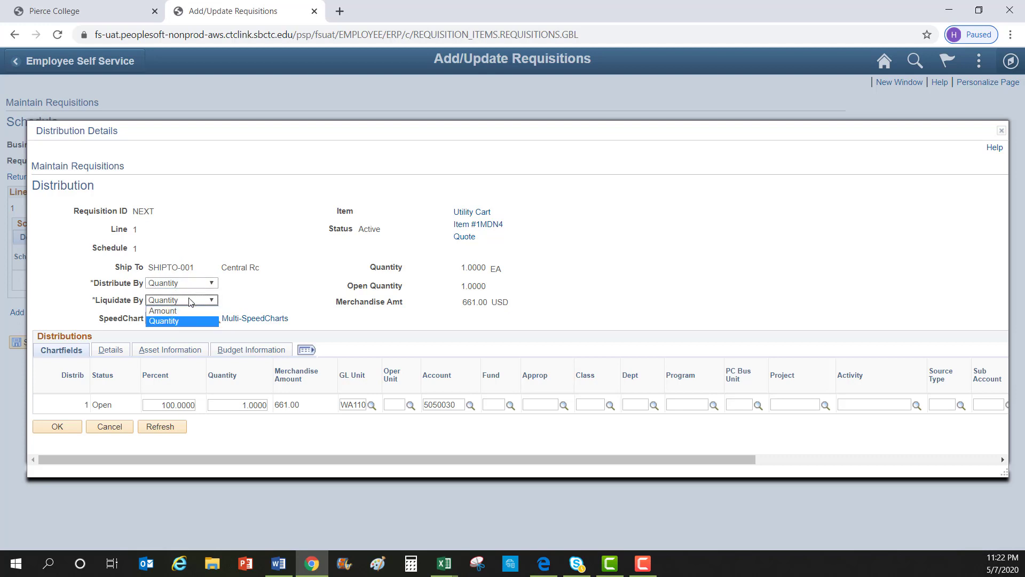
{"action": "left_click", "coordinate": [180, 321]}
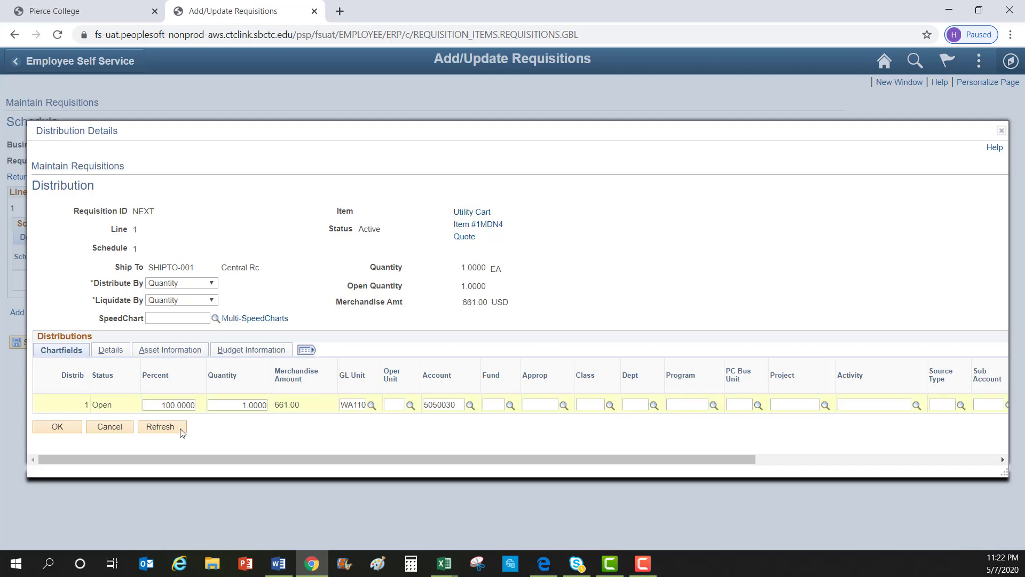
{"action": "left_click_drag", "start_coordinate": [298, 455], "coordinate": [649, 490]}
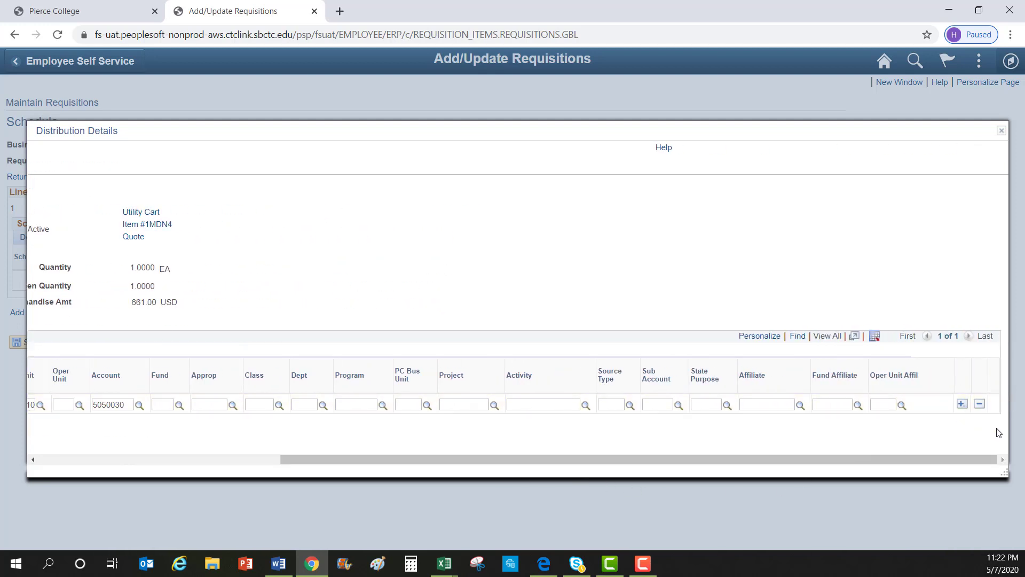
{"action": "left_click_drag", "start_coordinate": [917, 466], "coordinate": [579, 427]}
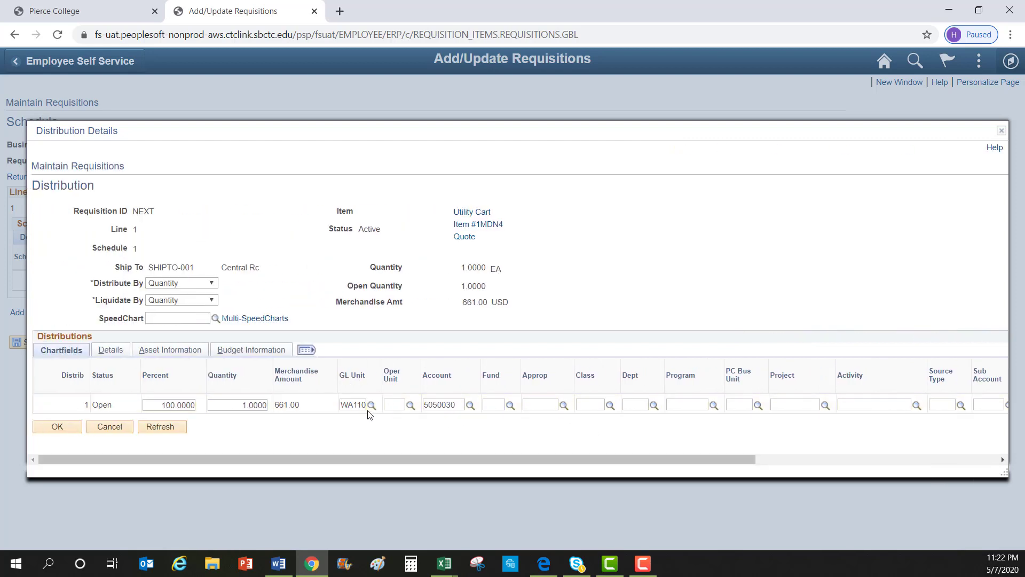
{"action": "left_click", "coordinate": [400, 406]}
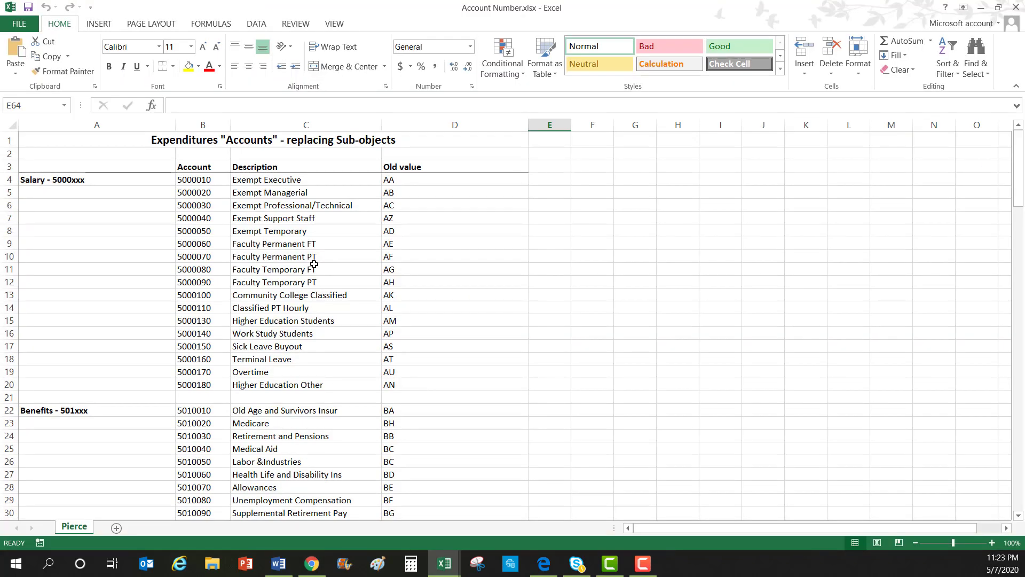
In Account Number.xlsx, compare Supplies and Office Supplies with account 5030072 and settle on 5030072, Non-Cap Office Furn. and Equip
{"action": "scroll", "coordinate": [314, 264], "scroll_direction": "down", "scroll_amount": 15}
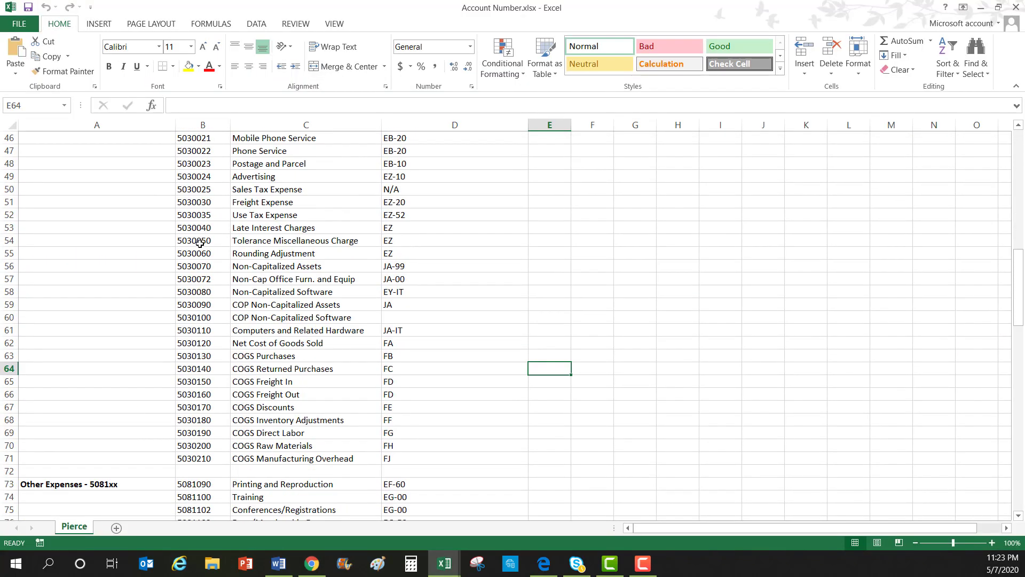
{"action": "left_click", "coordinate": [213, 280]}
{"action": "left_click_drag", "start_coordinate": [410, 279], "coordinate": [219, 279]}
{"action": "scroll", "coordinate": [428, 288], "scroll_direction": "up", "scroll_amount": 4}
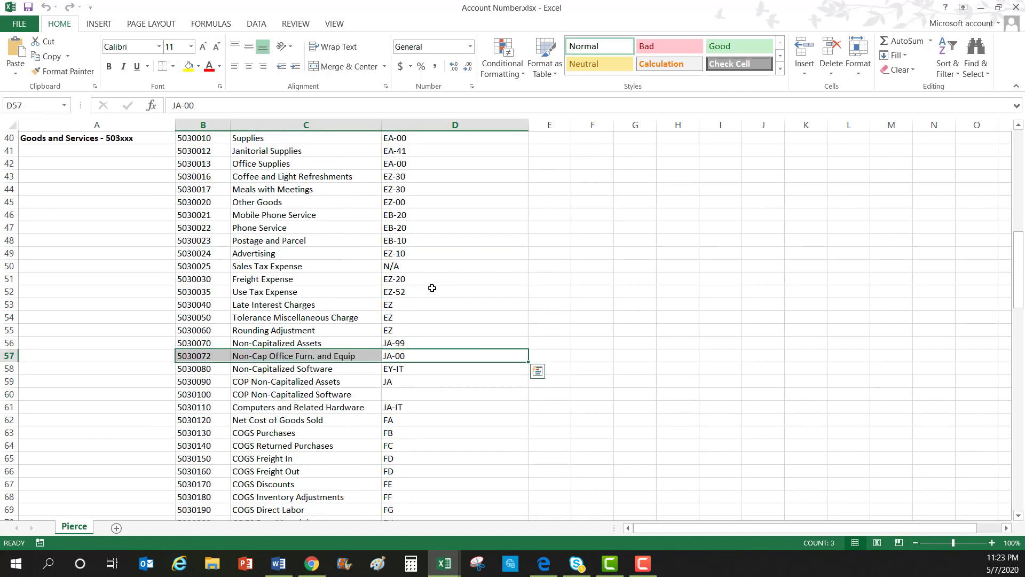
{"action": "left_click", "coordinate": [308, 212]}
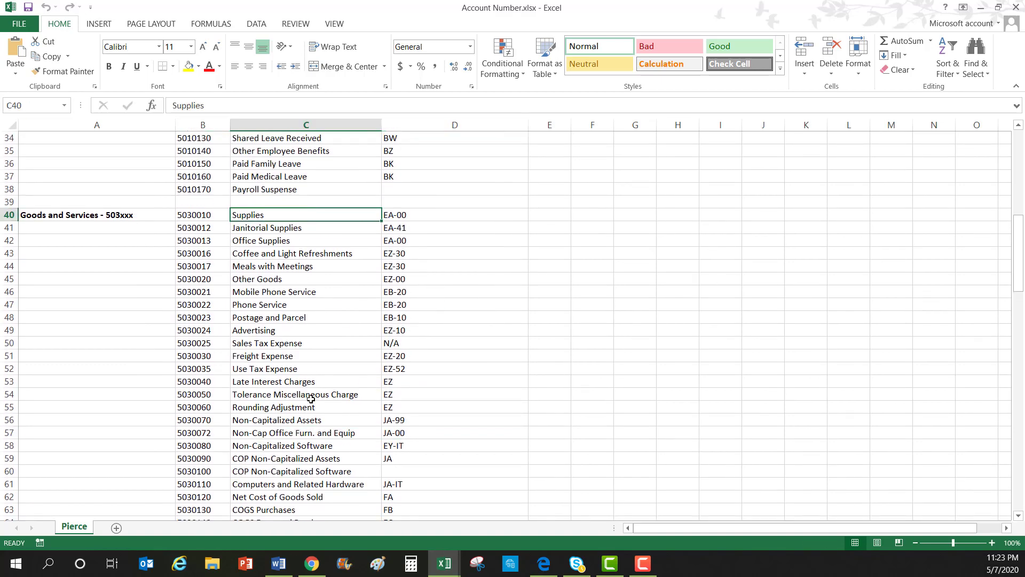
{"action": "left_click", "coordinate": [317, 434]}
{"action": "left_click", "coordinate": [338, 241]}
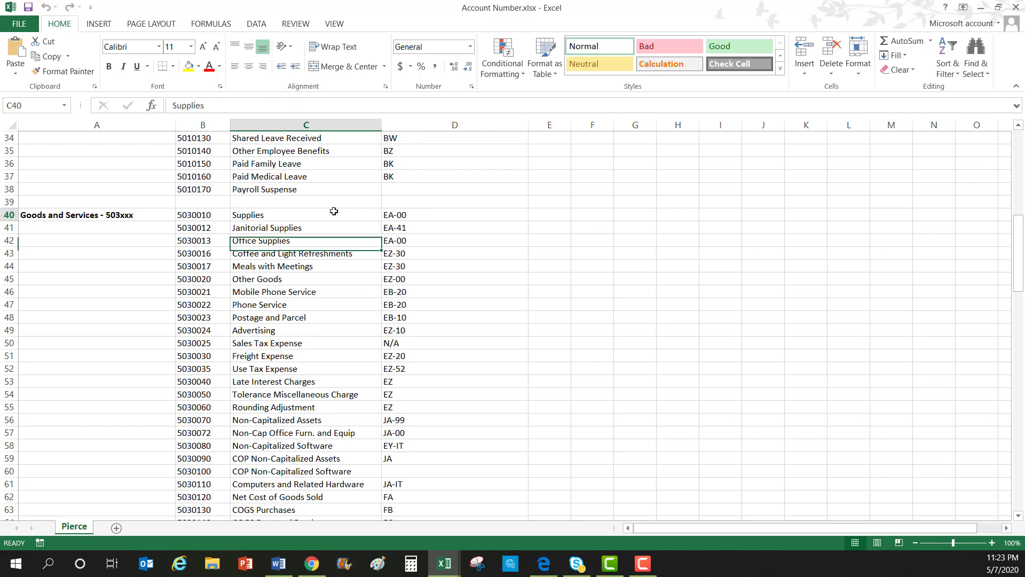
{"action": "left_click", "coordinate": [336, 213]}
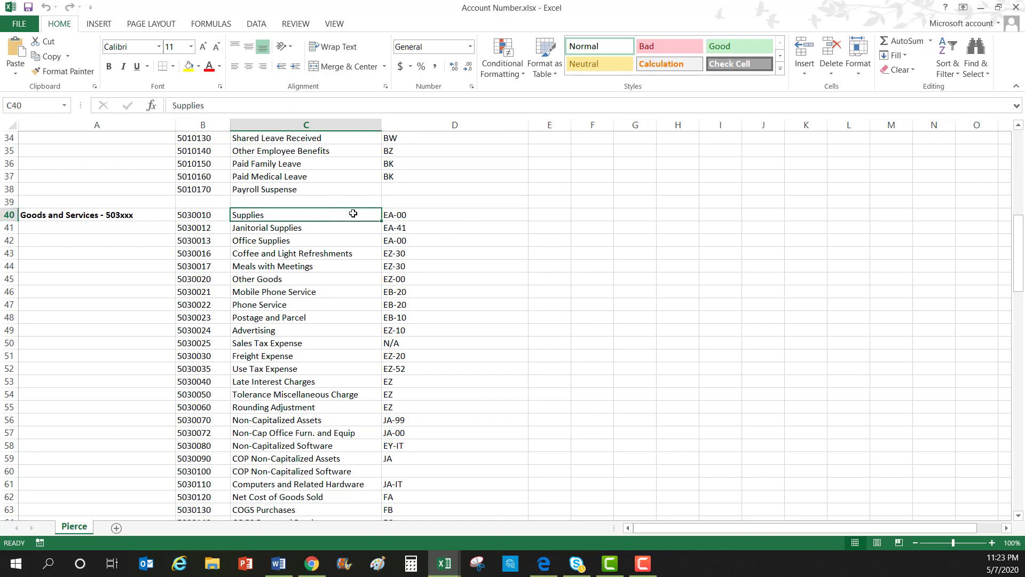
{"action": "left_click", "coordinate": [318, 436]}
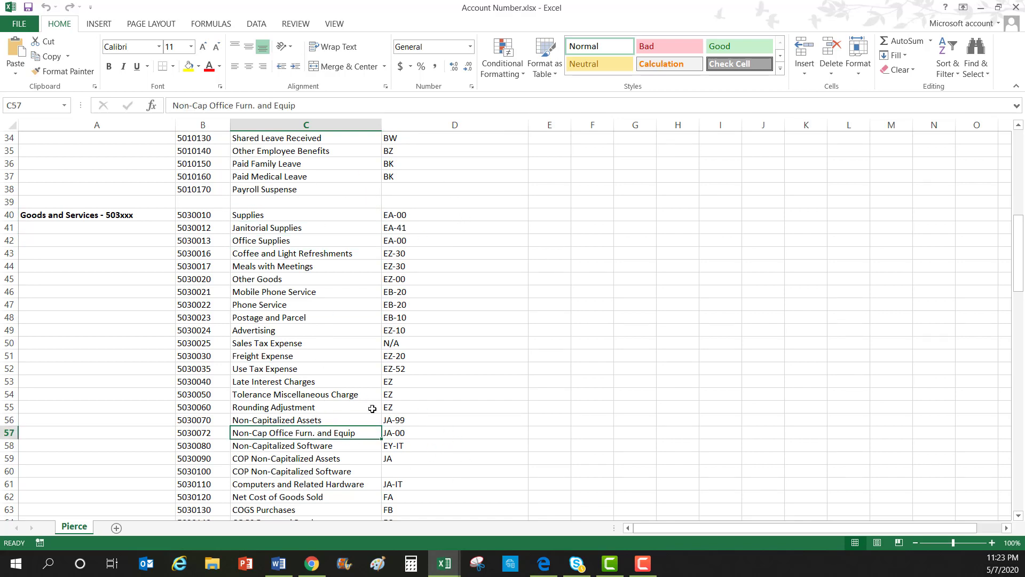
{"action": "left_click", "coordinate": [312, 563]}
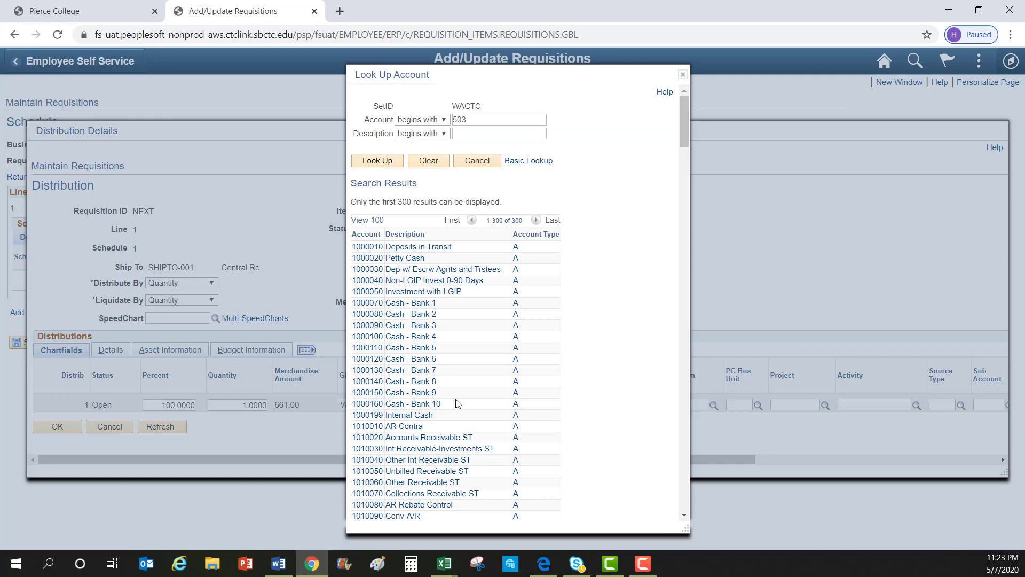
Choose account 5030072 from the 503 search, accept fund 149, set state purpose N, and confirm the distribution
{"action": "left_click", "coordinate": [388, 162]}
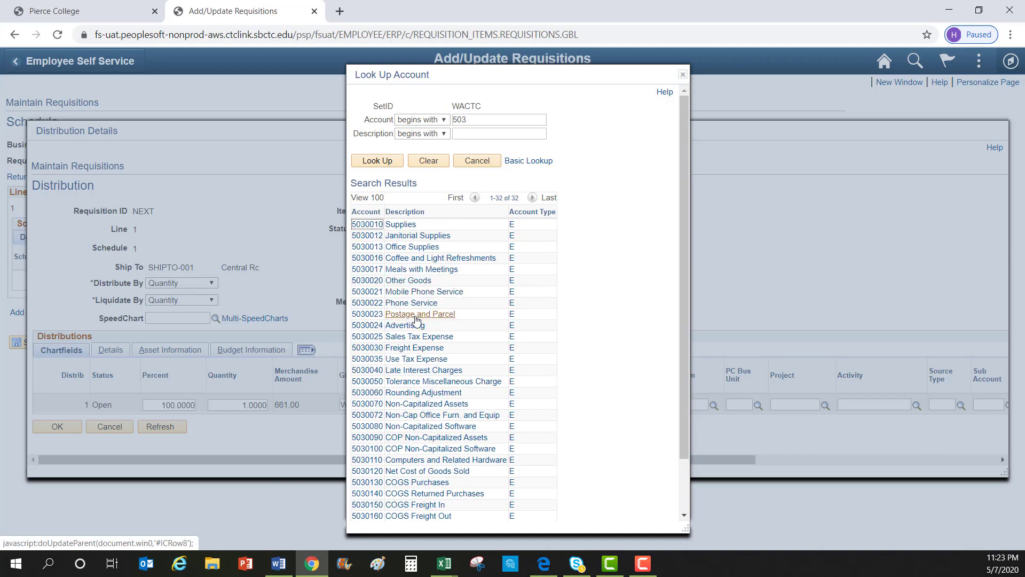
{"action": "left_click", "coordinate": [420, 416]}
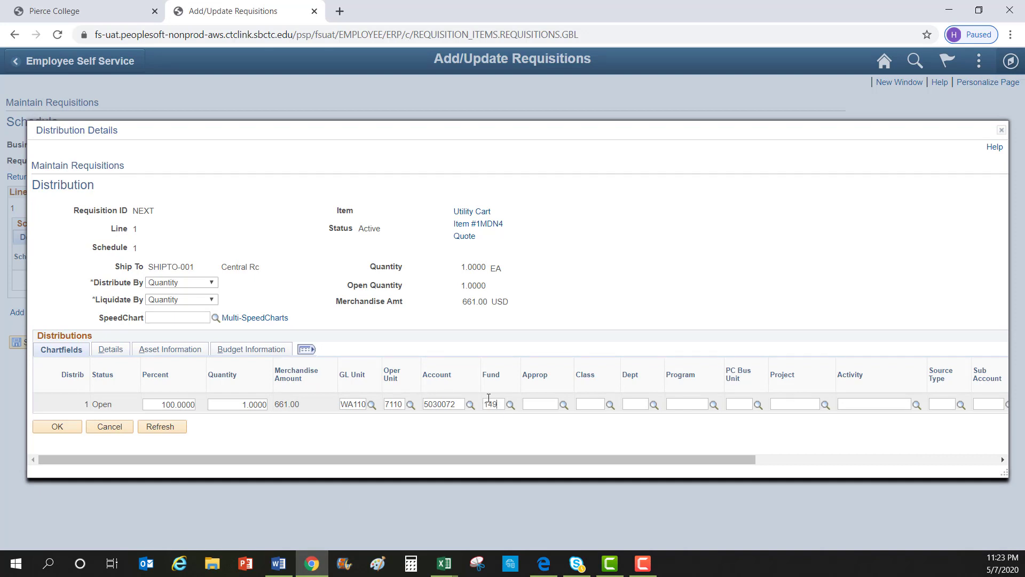
{"action": "left_click", "coordinate": [593, 405]}
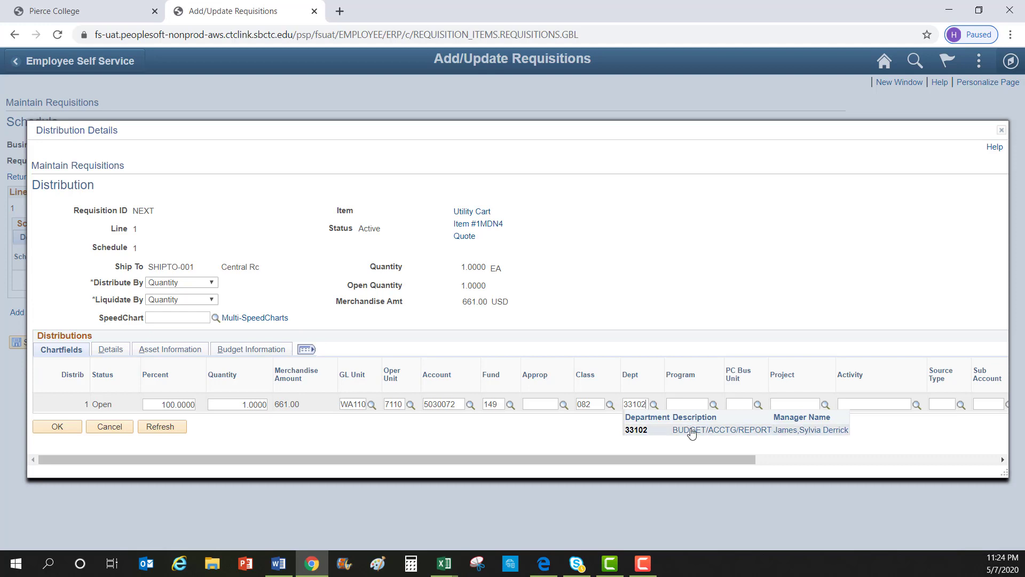
{"action": "left_click_drag", "start_coordinate": [723, 460], "coordinate": [853, 459]}
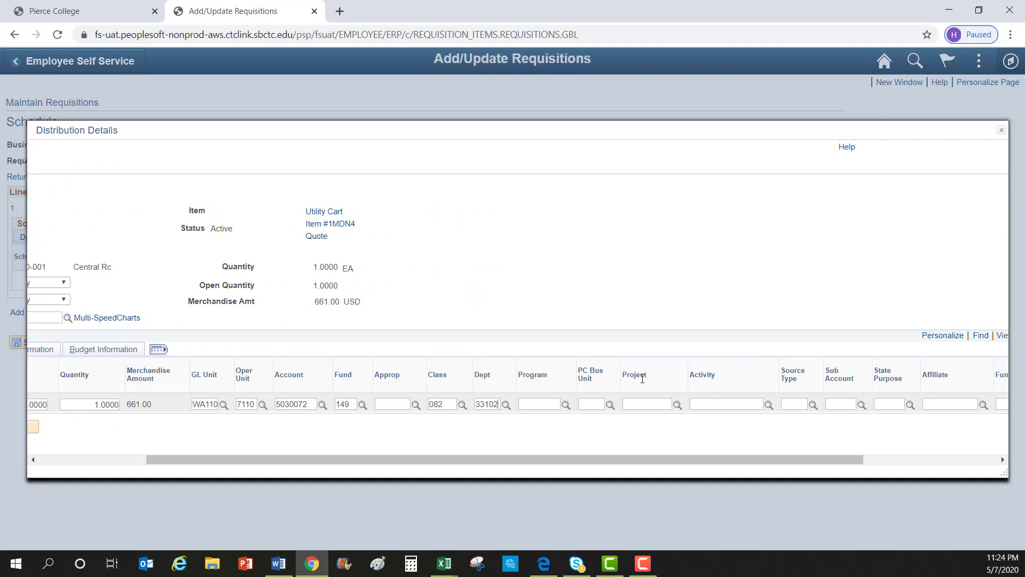
{"action": "left_click", "coordinate": [909, 404]}
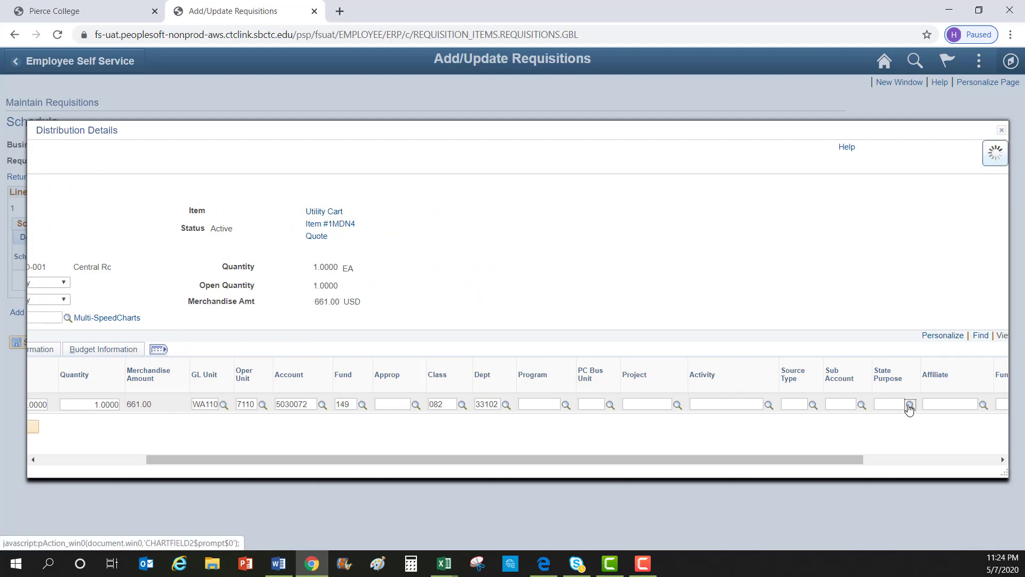
{"action": "left_click", "coordinate": [406, 319]}
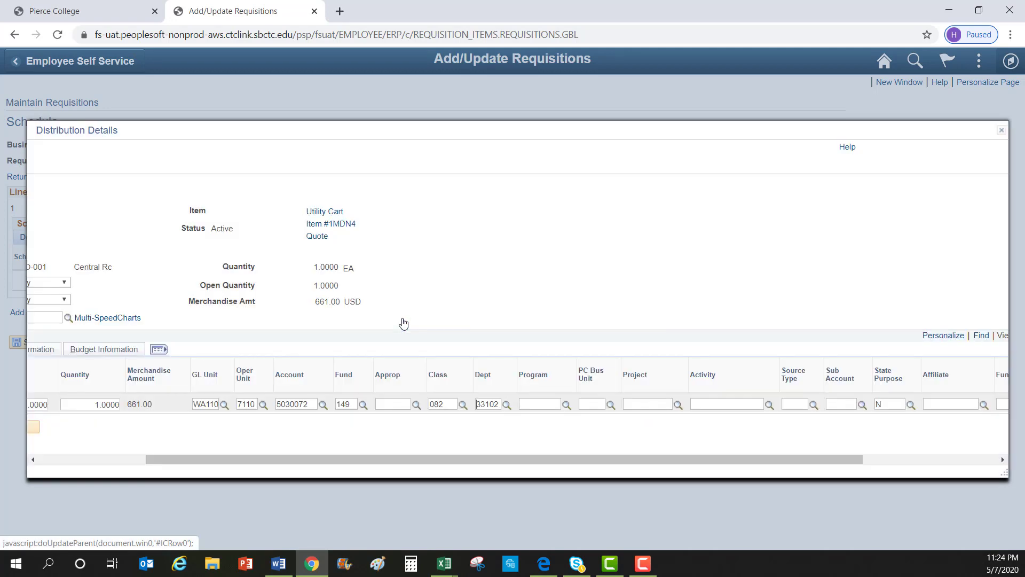
{"action": "left_click_drag", "start_coordinate": [578, 459], "coordinate": [277, 474]}
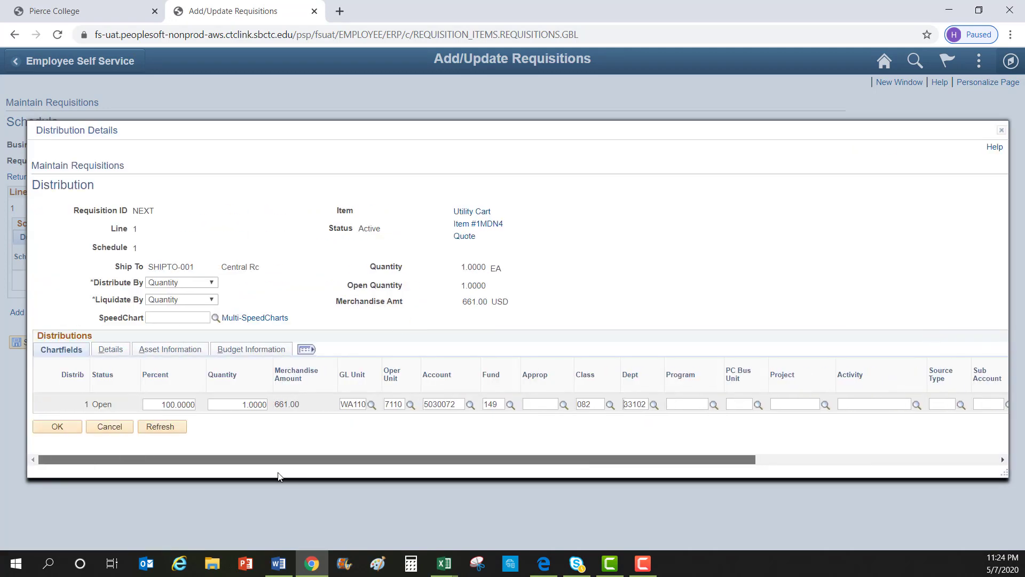
{"action": "left_click", "coordinate": [57, 427]}
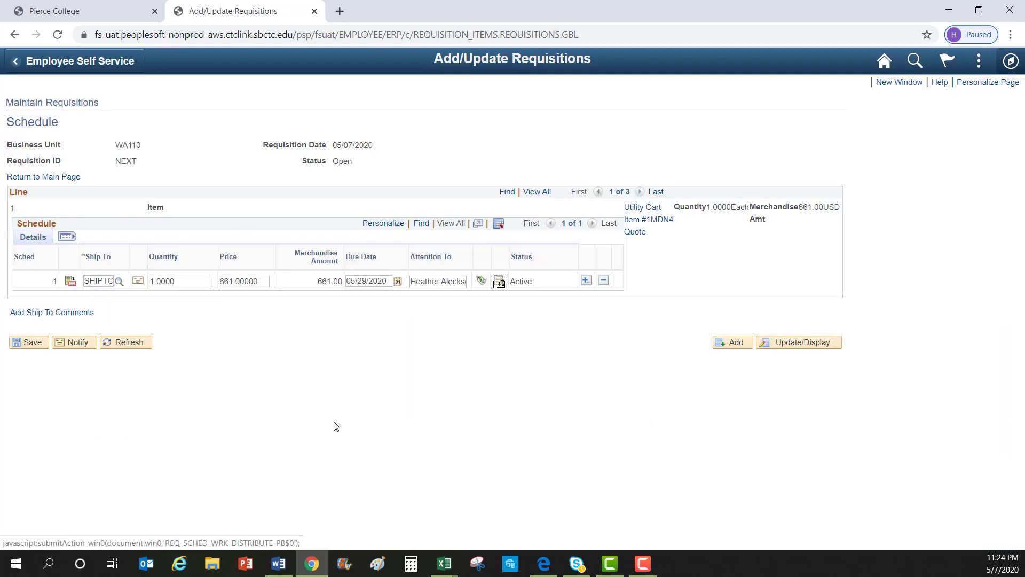
Give the Floor Mat line's distribution fund 149, class 082, dept 33102 and a state purpose
{"action": "left_click", "coordinate": [7, 176]}
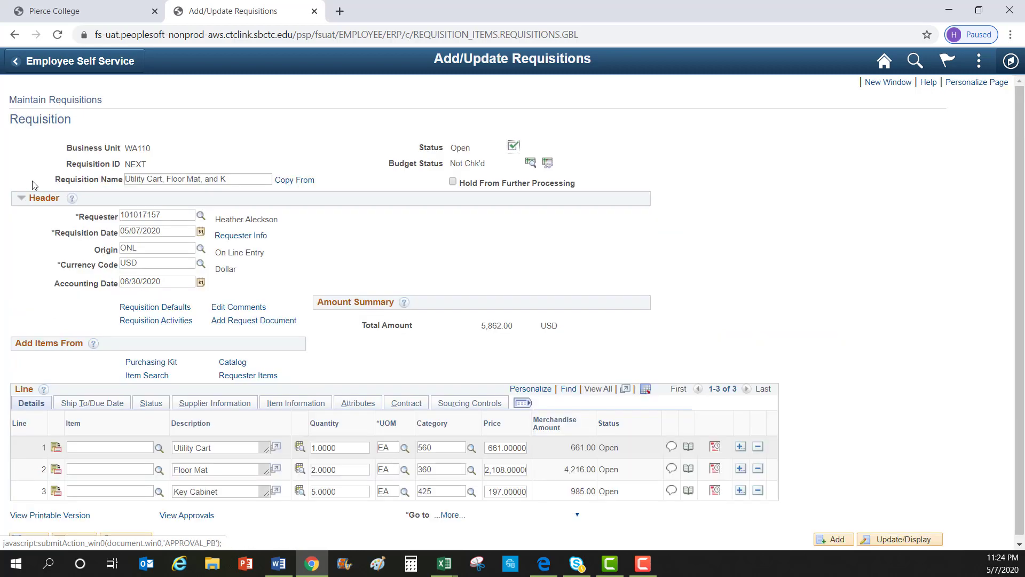
{"action": "left_click", "coordinate": [716, 472]}
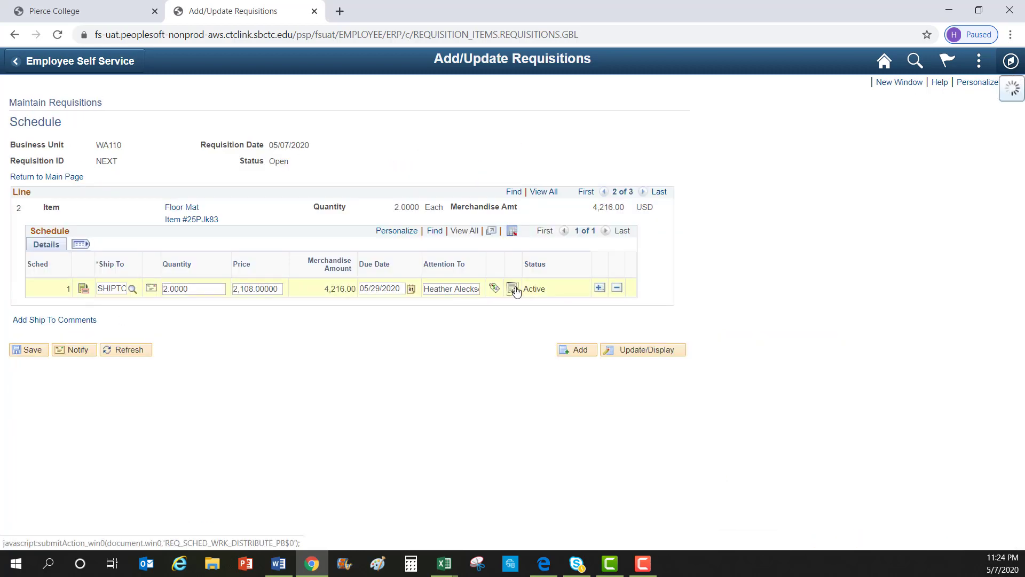
{"action": "left_click", "coordinate": [508, 289]}
{"action": "left_click", "coordinate": [493, 399]}
{"action": "type", "text": "149"}
{"action": "left_click", "coordinate": [588, 397]}
{"action": "type", "text": "082"}
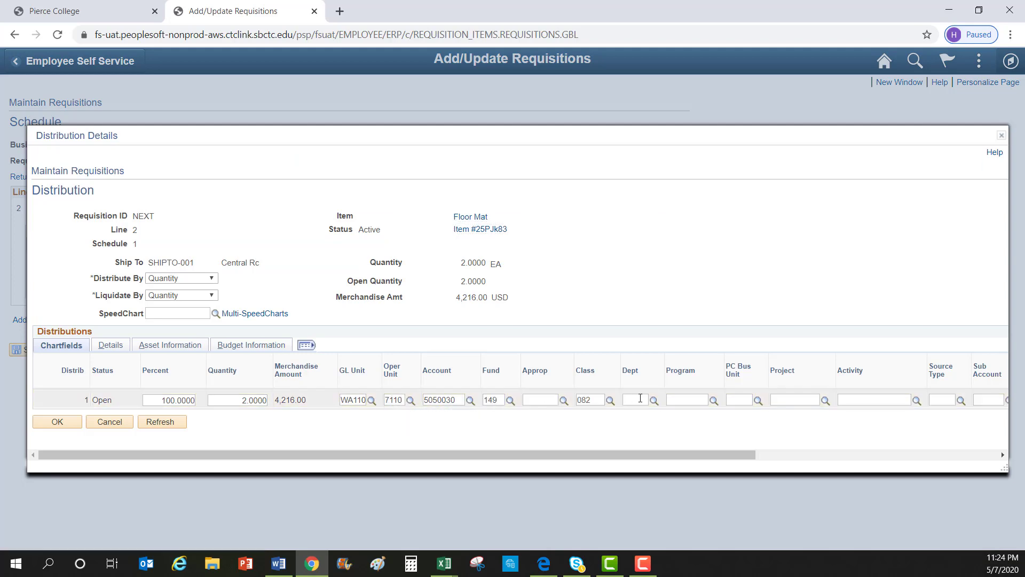
{"action": "left_click", "coordinate": [640, 398]}
{"action": "type", "text": "33102"}
{"action": "left_click_drag", "start_coordinate": [735, 456], "coordinate": [801, 461]}
{"action": "left_click", "coordinate": [951, 400]}
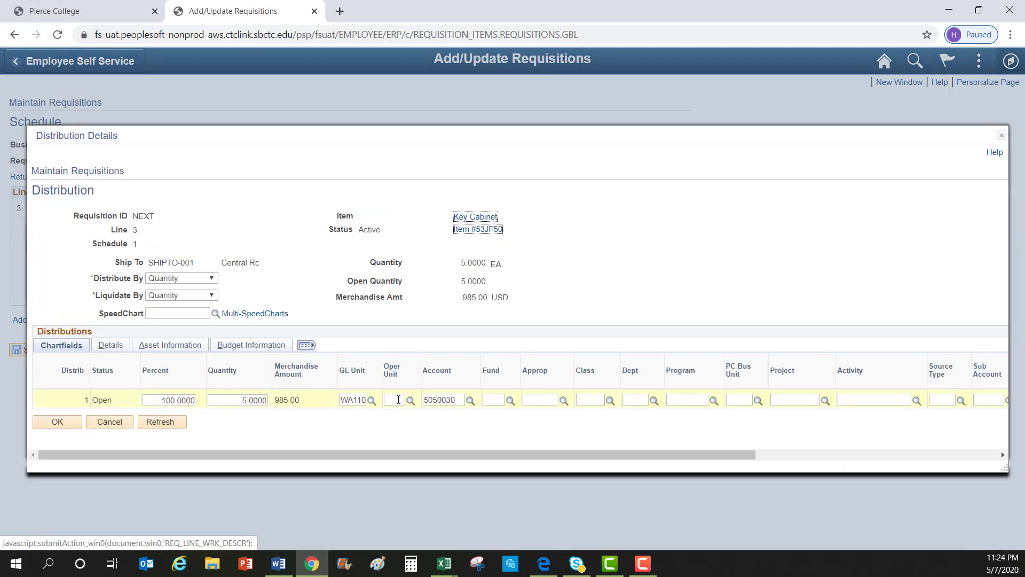
Complete the Key Cabinet distribution with account 5050030 and a state purpose, then confirm it
{"action": "left_click", "coordinate": [492, 400]}
{"action": "left_click", "coordinate": [563, 400]}
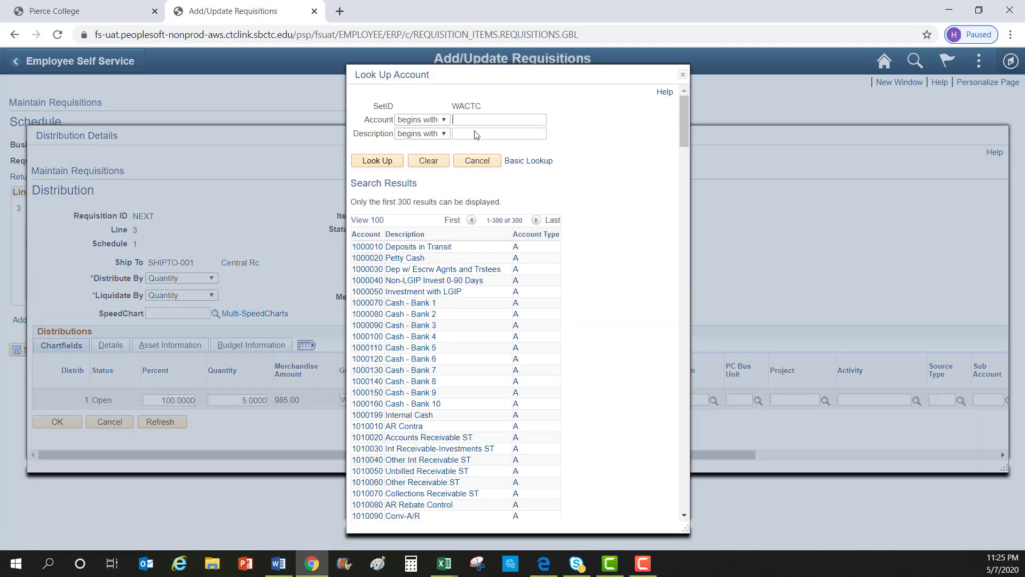
{"action": "type", "text": "503"}
{"action": "key", "text": "Return"}
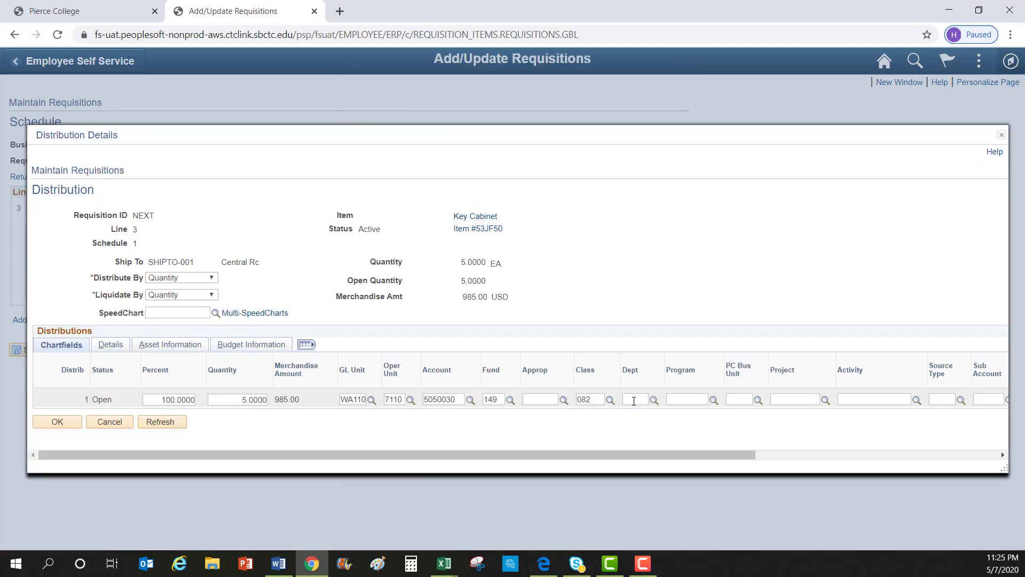
{"action": "left_click_drag", "start_coordinate": [534, 457], "coordinate": [691, 457]}
{"action": "left_click", "coordinate": [842, 401]}
{"action": "left_click_drag", "start_coordinate": [373, 457], "coordinate": [110, 454]}
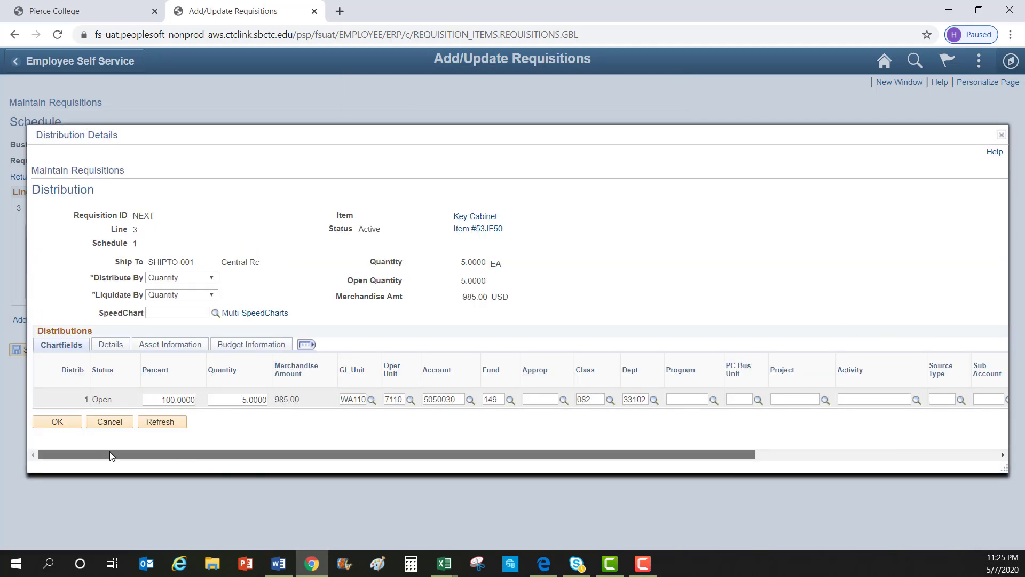
{"action": "left_click", "coordinate": [67, 421]}
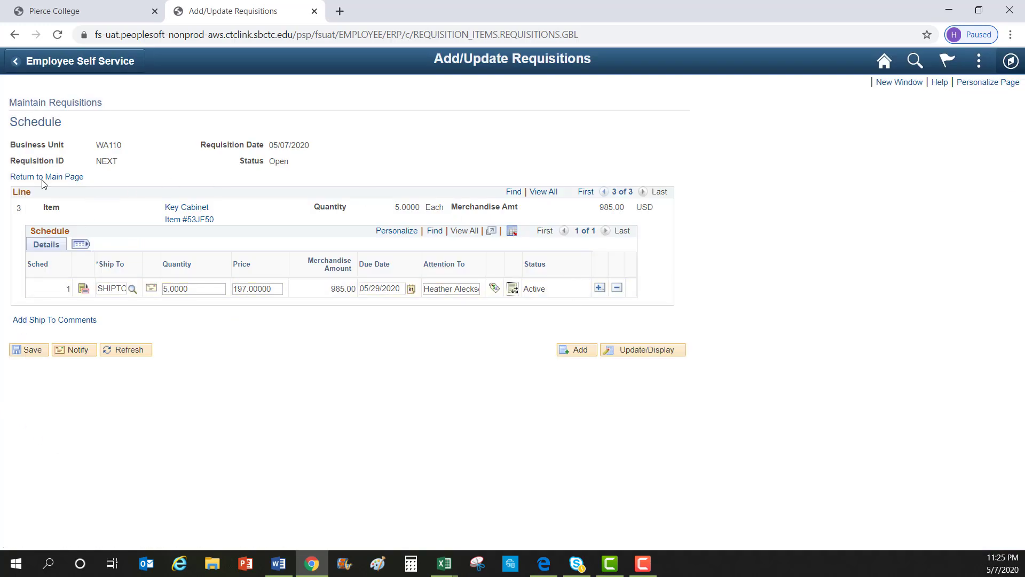
{"action": "left_click", "coordinate": [31, 352]}
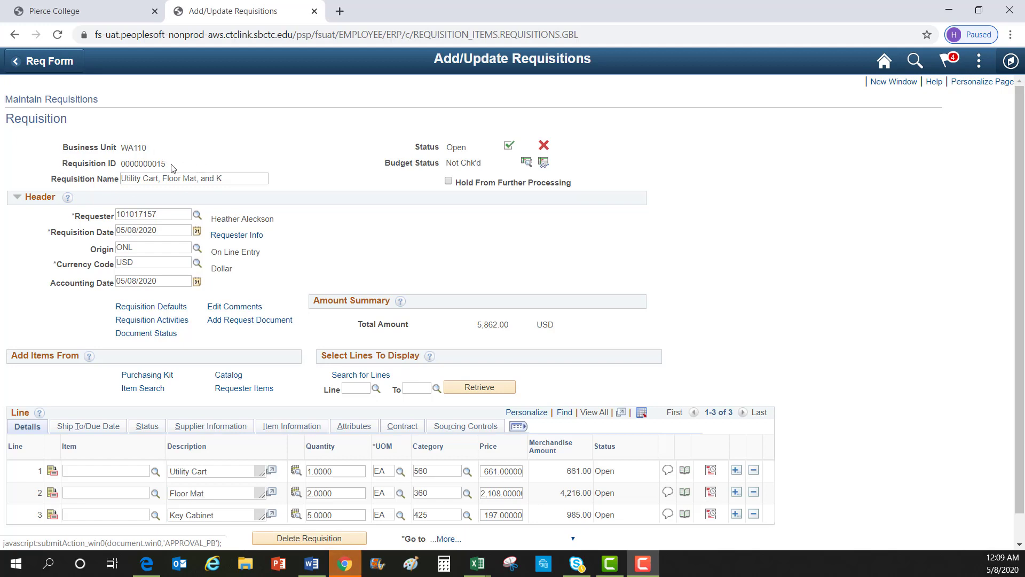
{"action": "left_click_drag", "start_coordinate": [171, 168], "coordinate": [61, 166]}
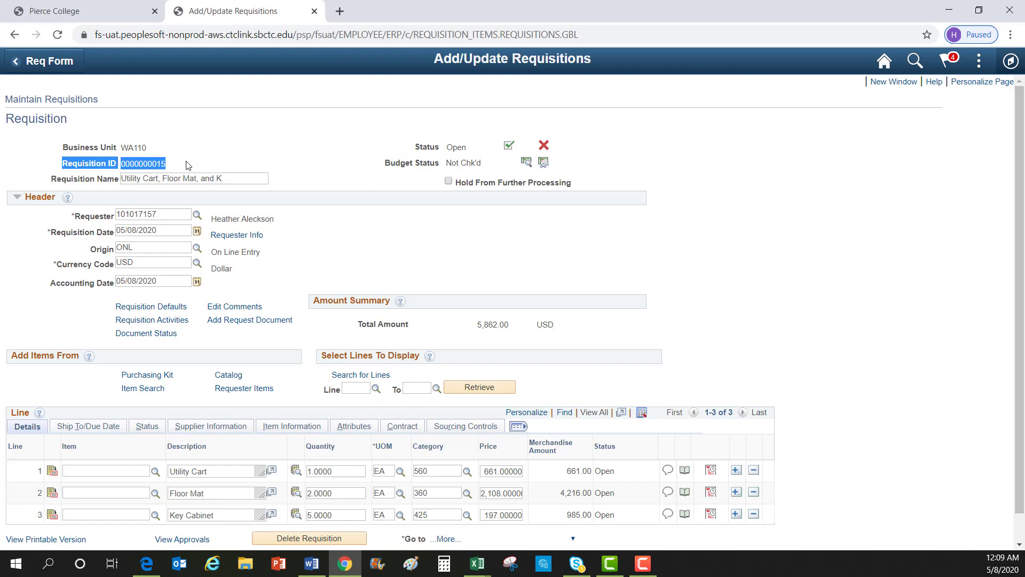
{"action": "left_click", "coordinate": [340, 243]}
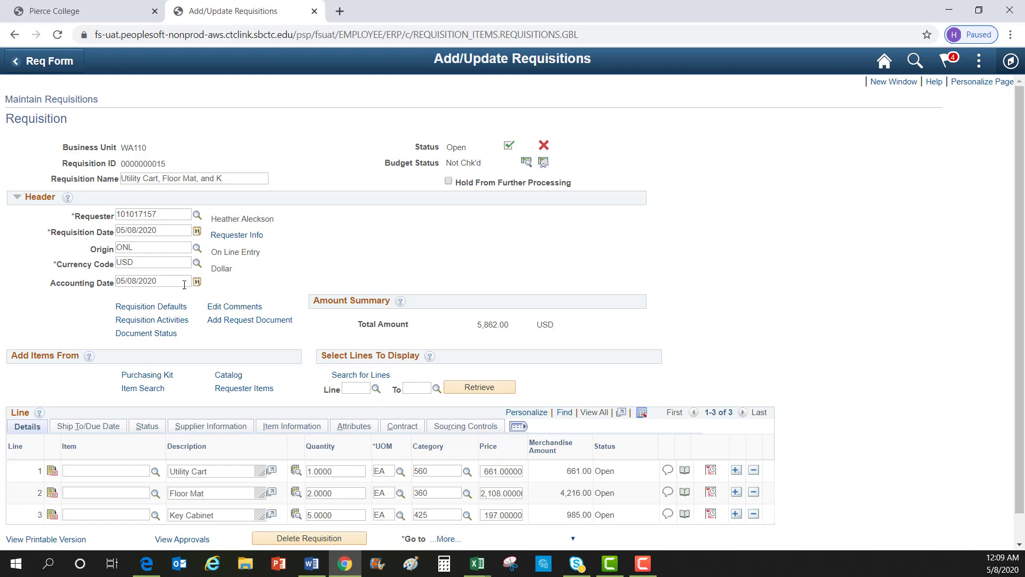
{"action": "left_click", "coordinate": [166, 307]}
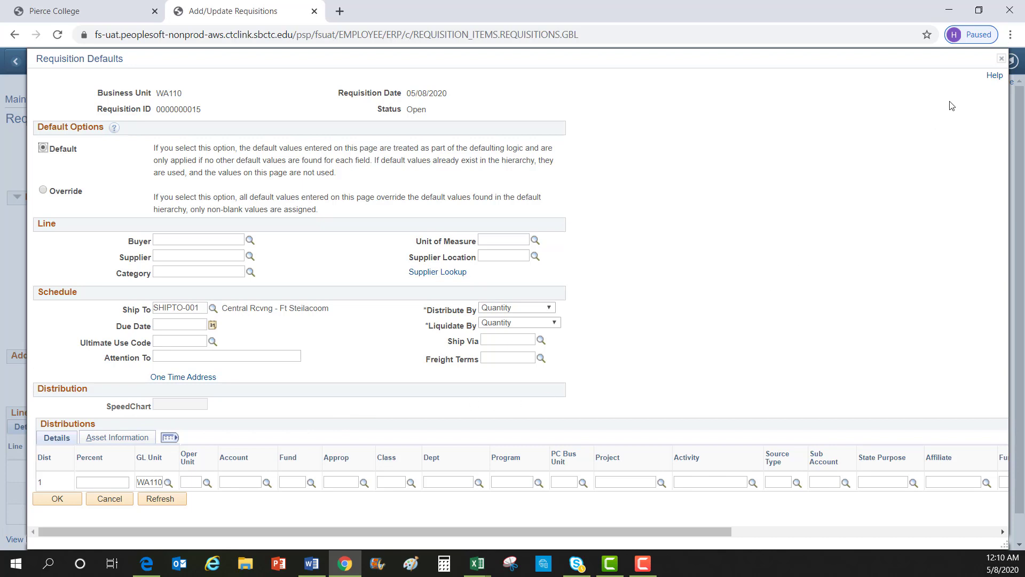
{"action": "left_click", "coordinate": [1002, 59]}
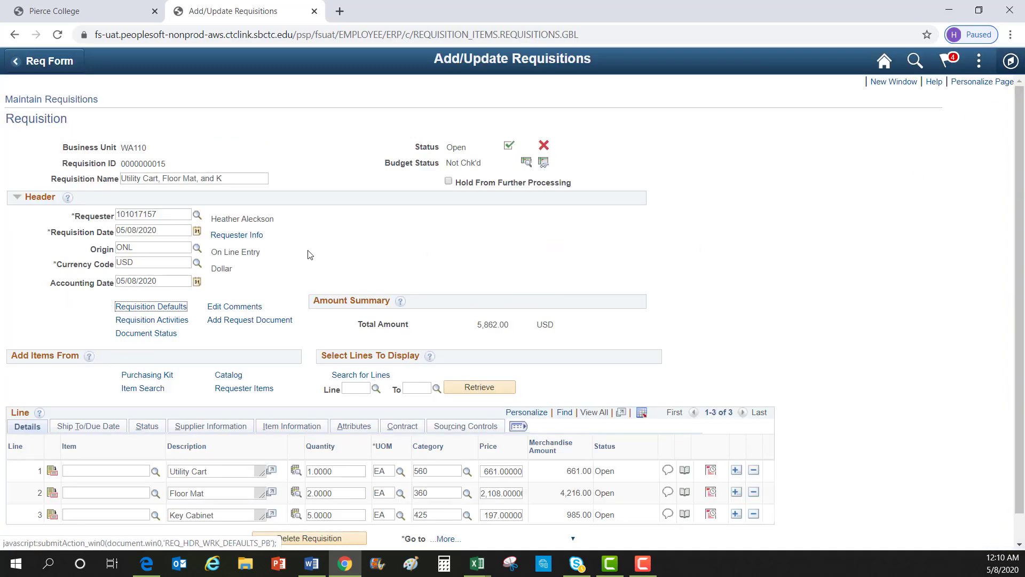
{"action": "left_click", "coordinate": [544, 163]}
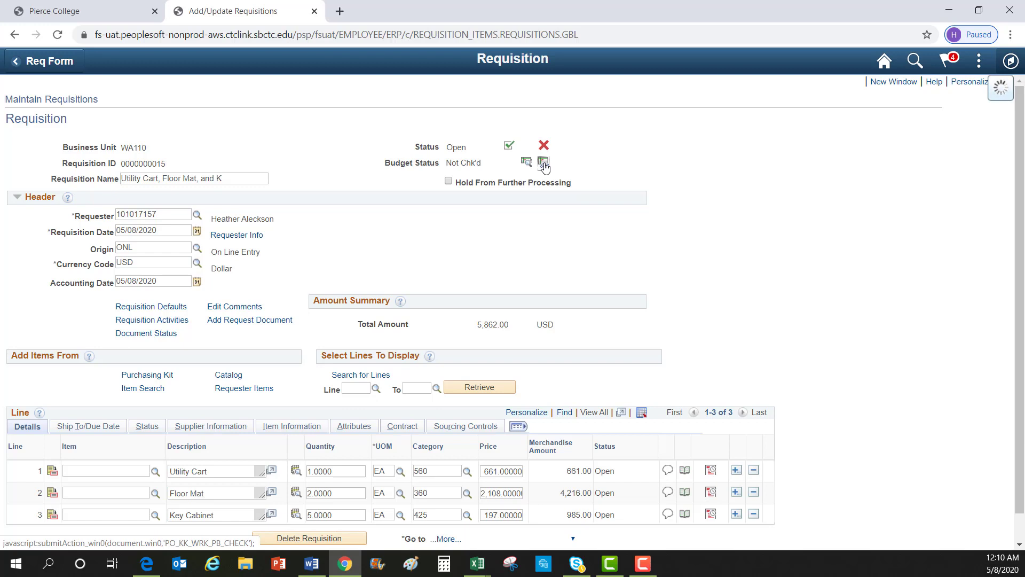
{"action": "left_click", "coordinate": [543, 163]}
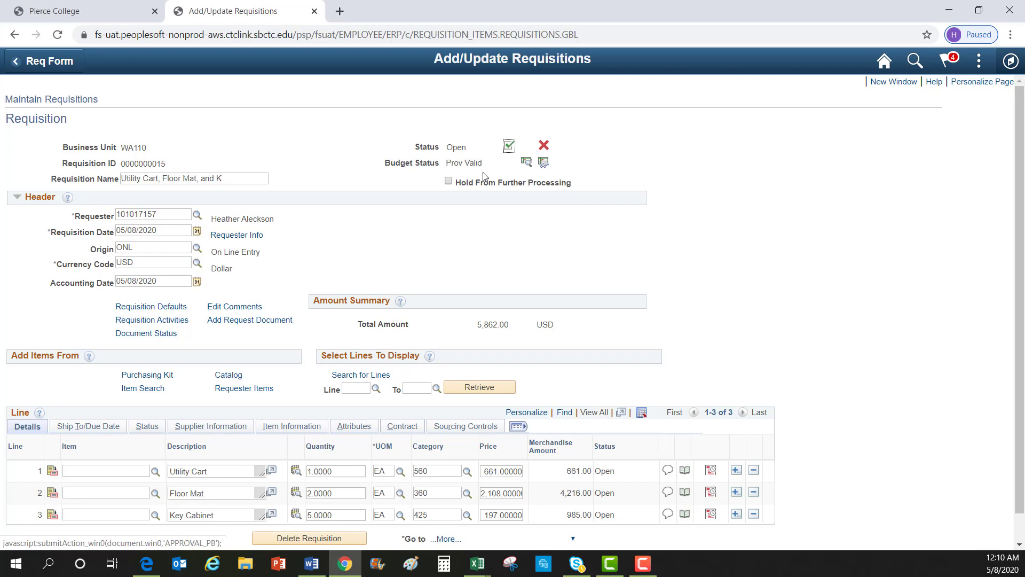
{"action": "left_click", "coordinate": [509, 148]}
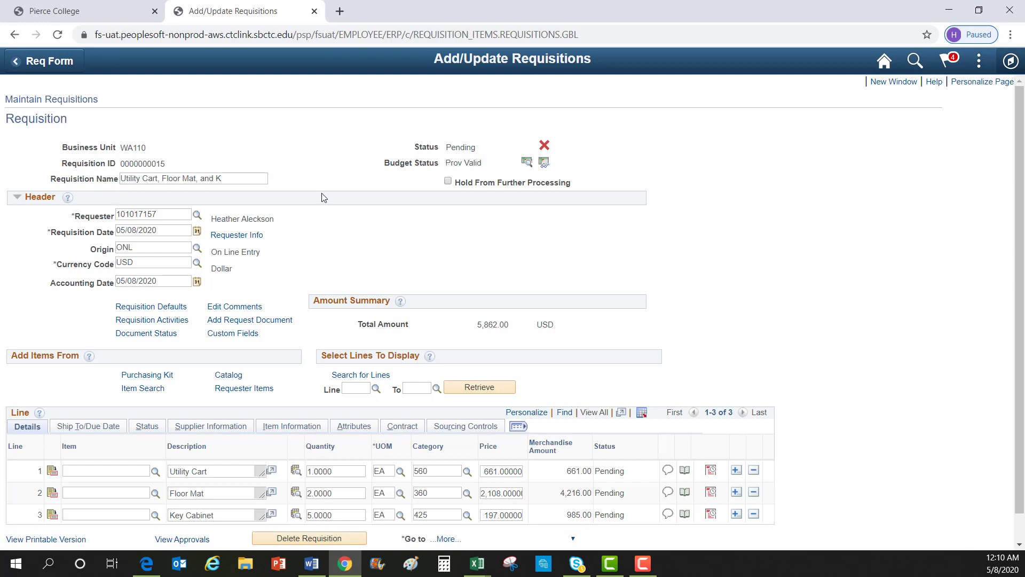
{"action": "scroll", "coordinate": [322, 198], "scroll_direction": "down", "scroll_amount": 1}
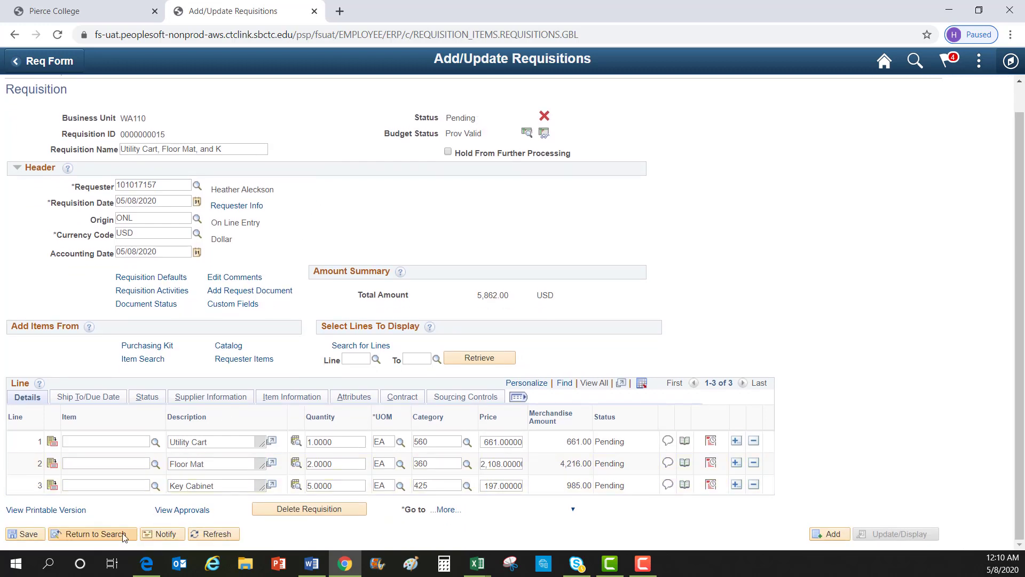
{"action": "left_click", "coordinate": [197, 512]}
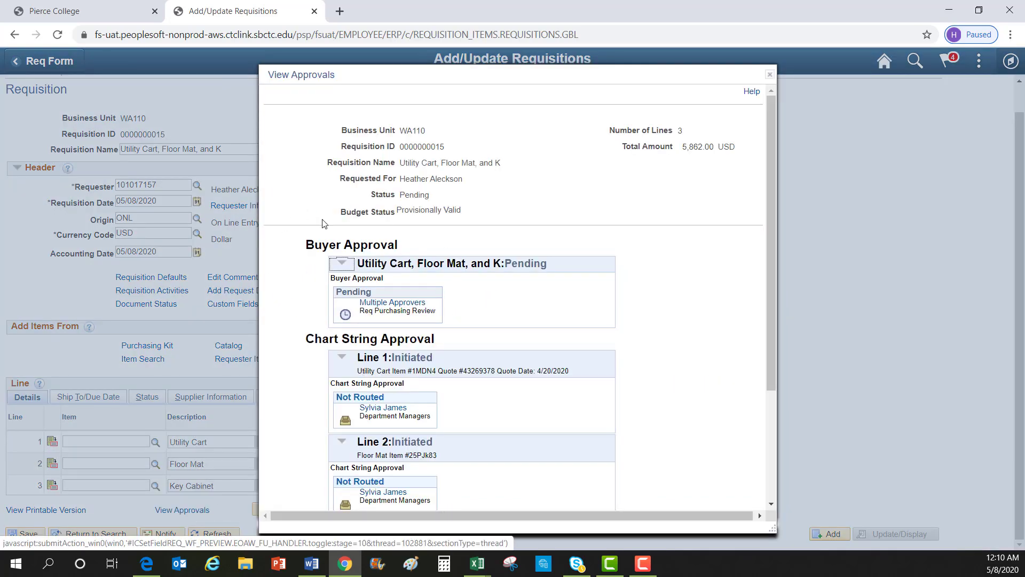
{"action": "scroll", "coordinate": [314, 281], "scroll_direction": "down", "scroll_amount": 3}
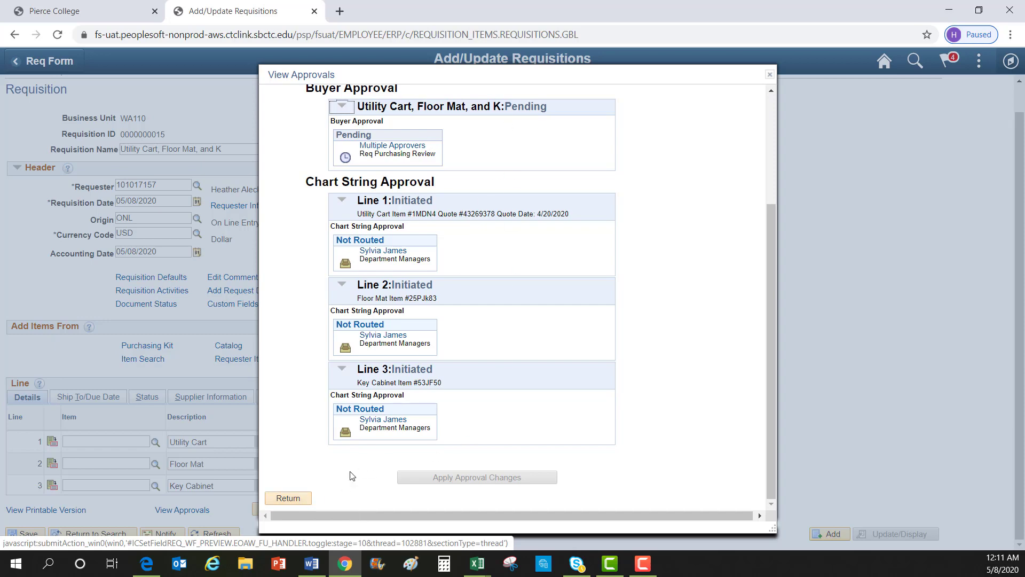
{"action": "left_click", "coordinate": [297, 499]}
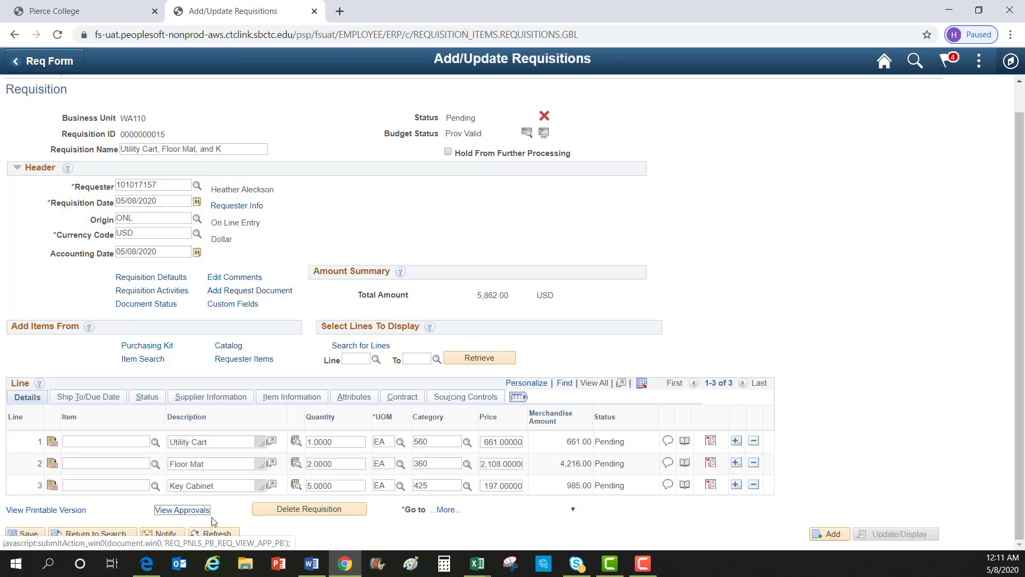
{"action": "left_click", "coordinate": [71, 534]}
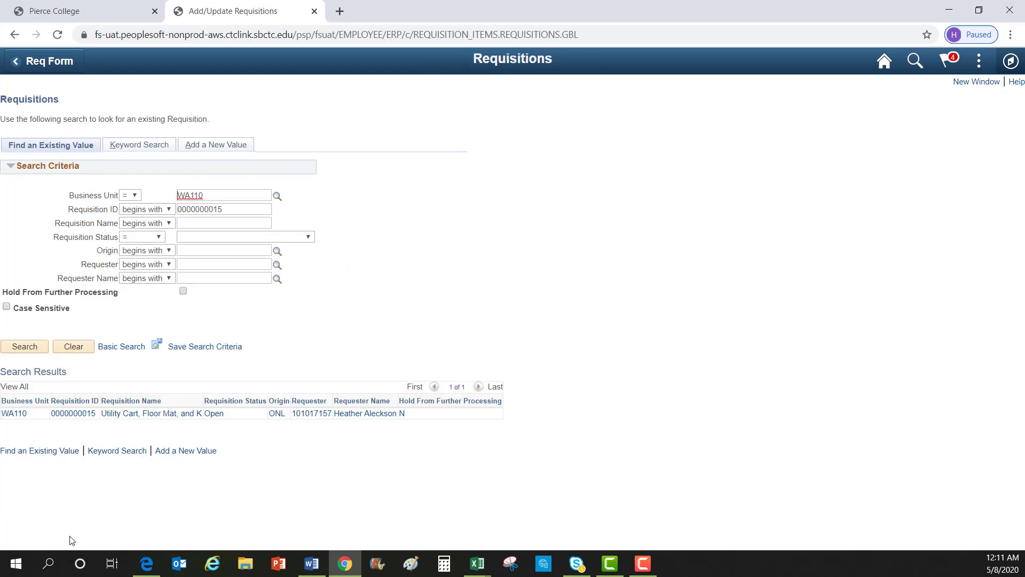